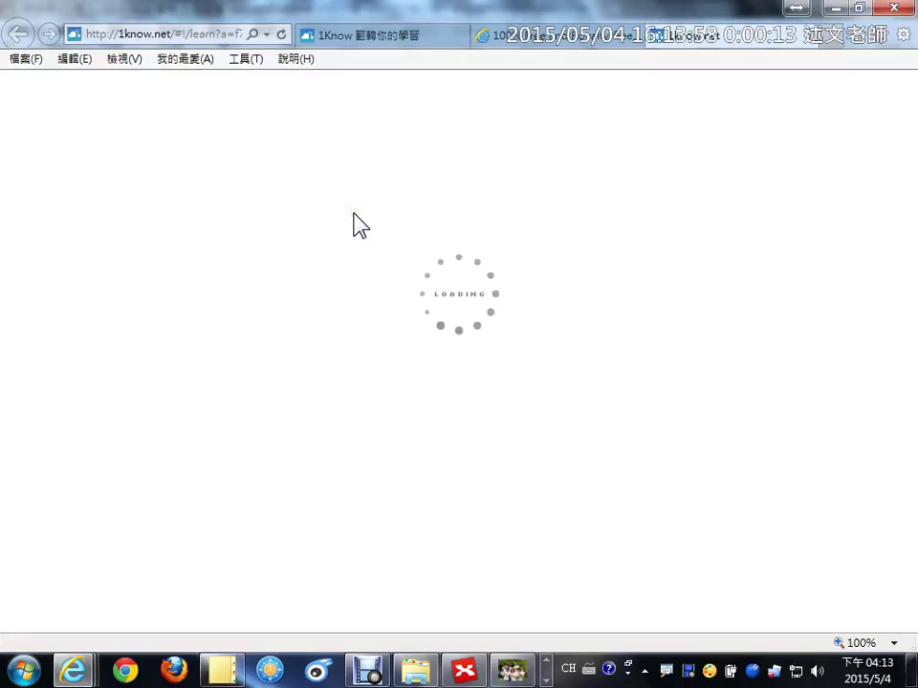
Switch to Chrome and look over the resources listed under the 1Know group task 免費影像處理軟體哪裏找？
mouse_move(519, 675)
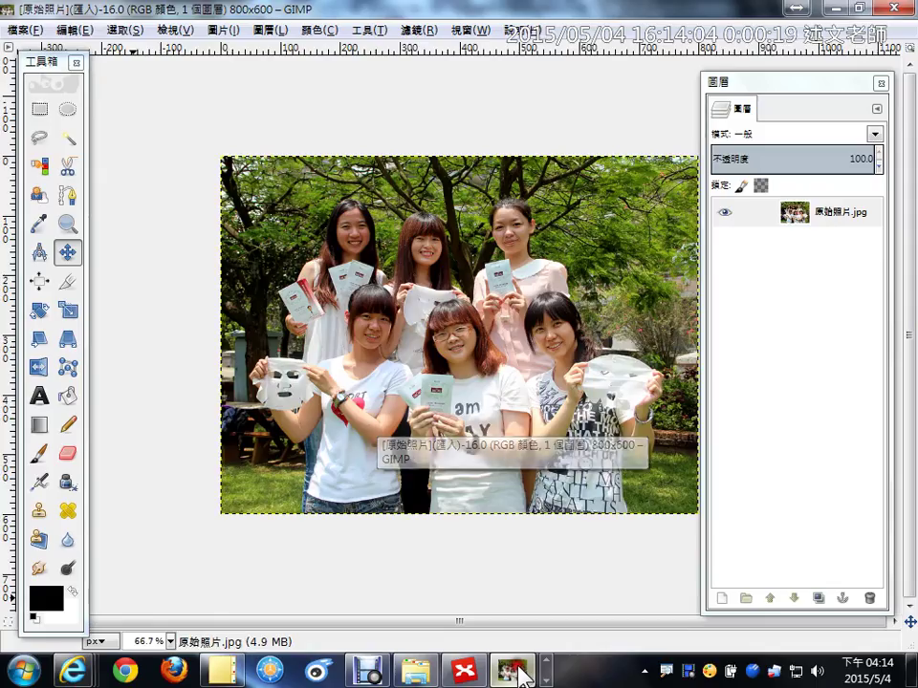
click(517, 672)
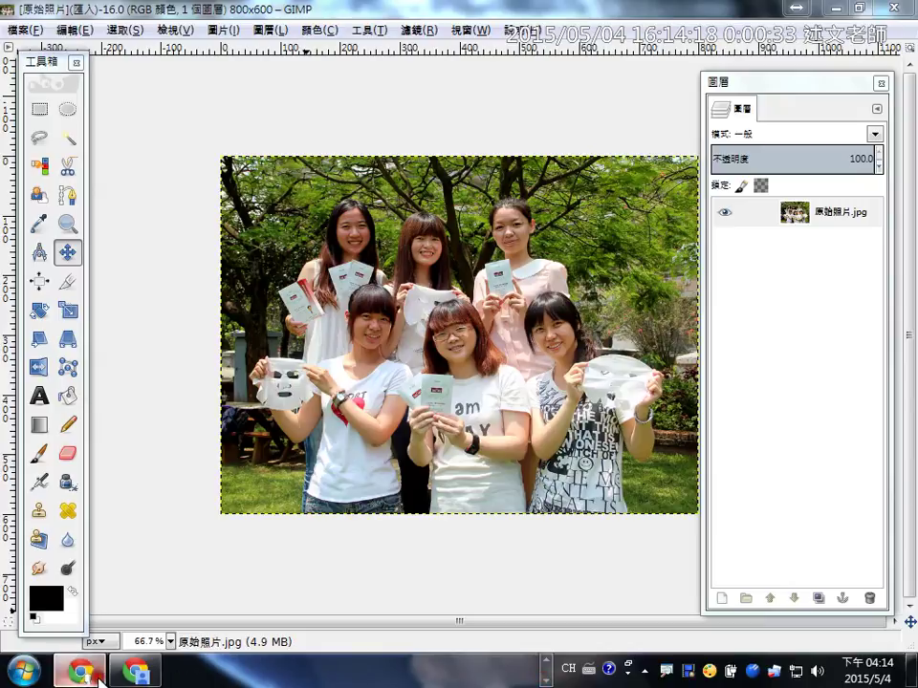
click(140, 577)
click(196, 12)
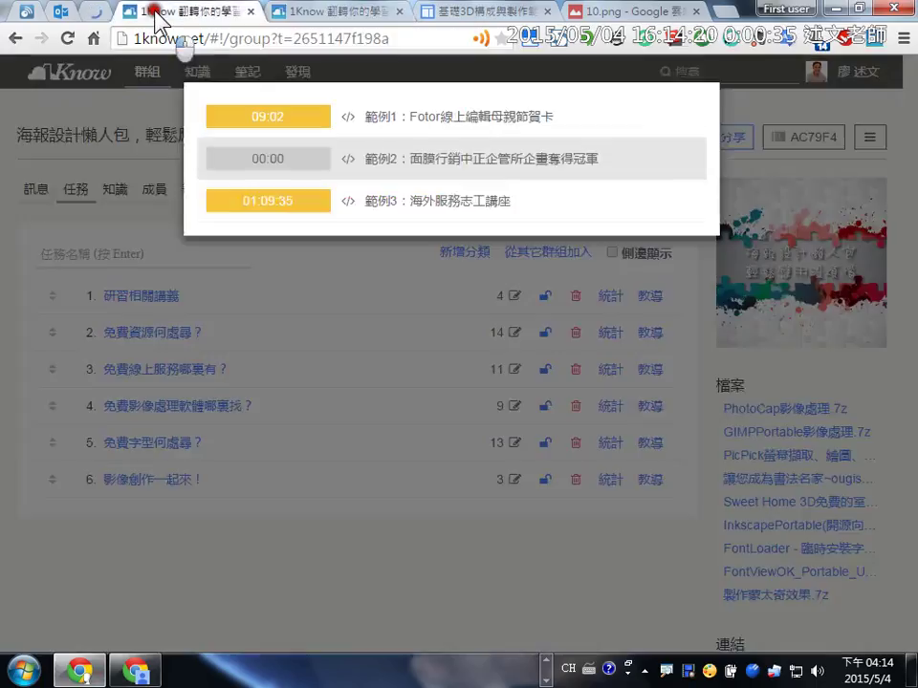
click(15, 394)
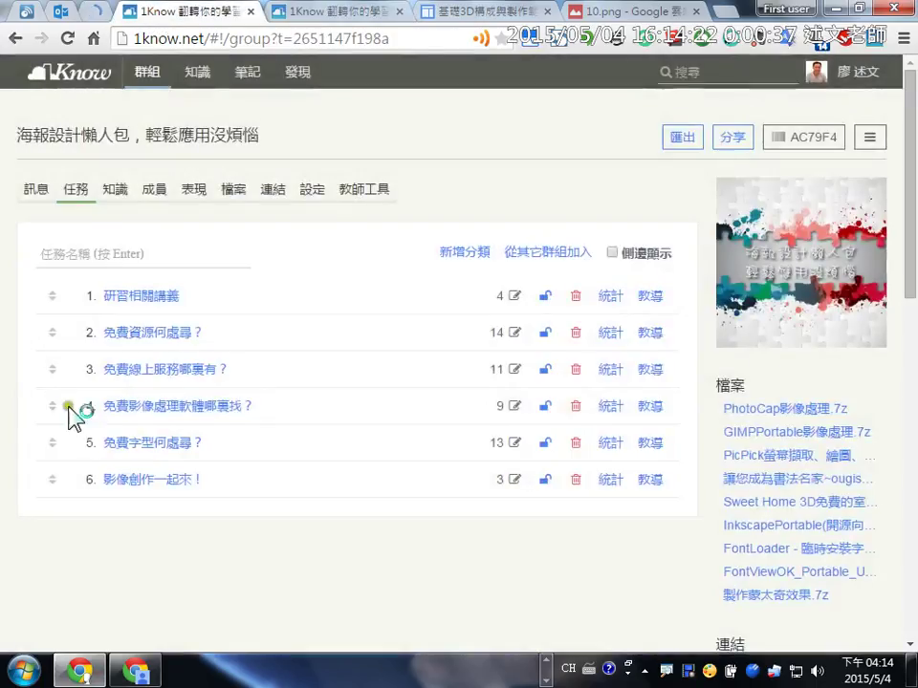
click(159, 409)
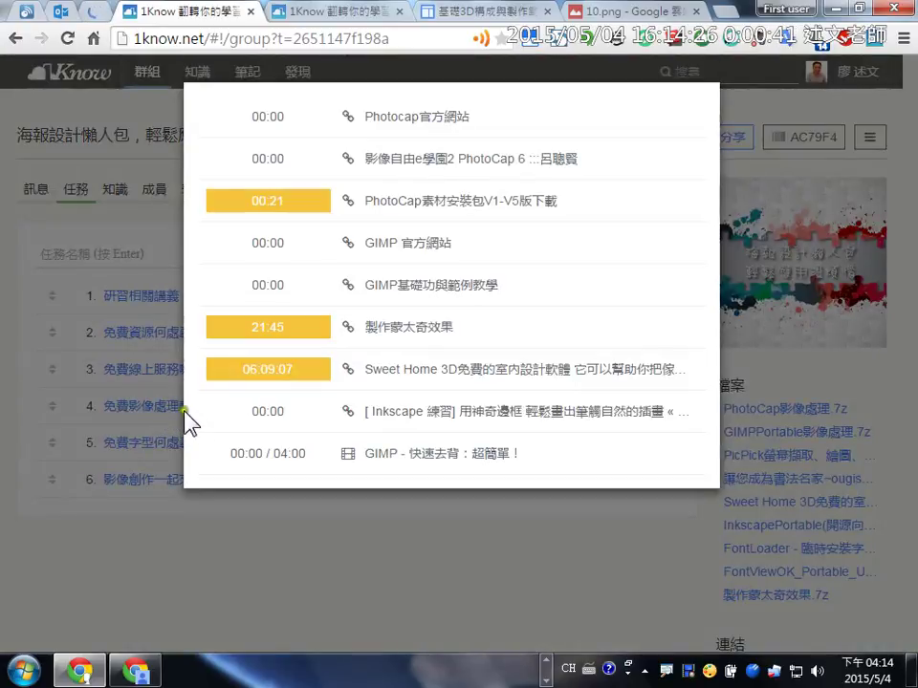
mouse_move(204, 437)
mouse_down()
mouse_move(364, 470)
mouse_move(559, 477)
mouse_up()
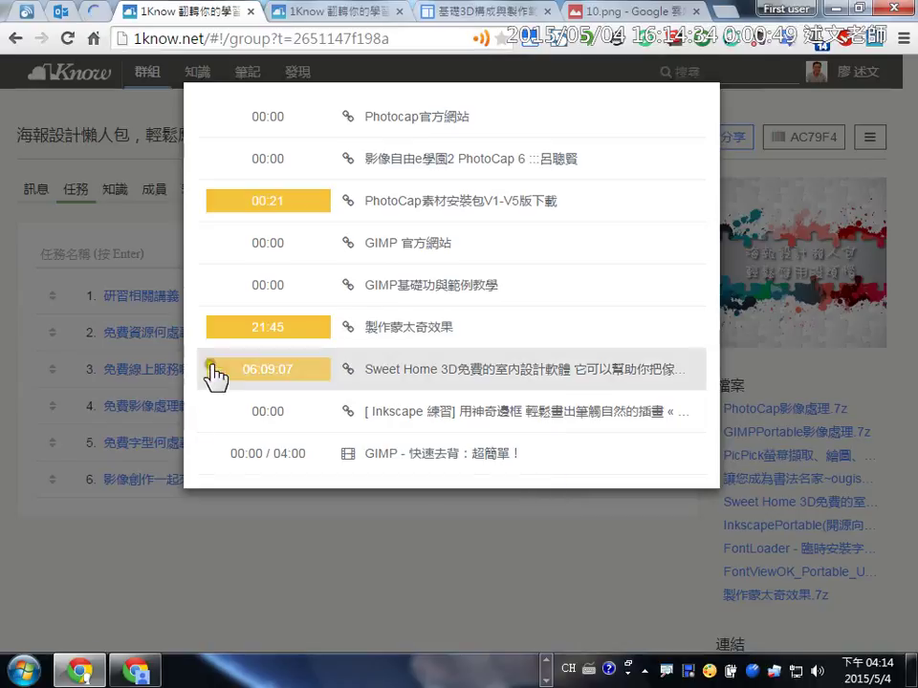
click(325, 545)
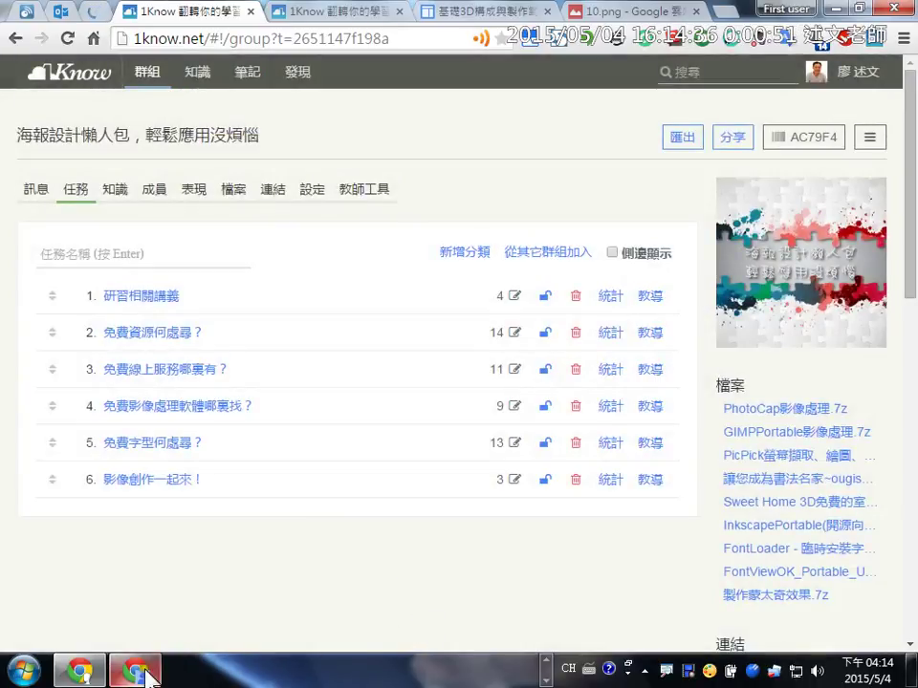
Switch to GIMP, activate the Foreground Select tool and display its tool options
click(511, 671)
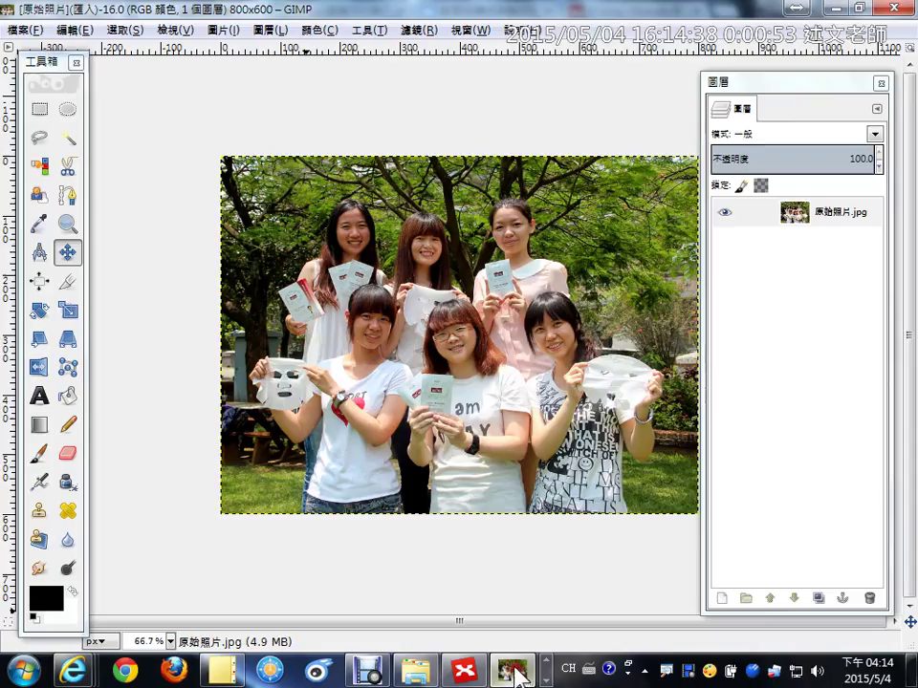
click(42, 196)
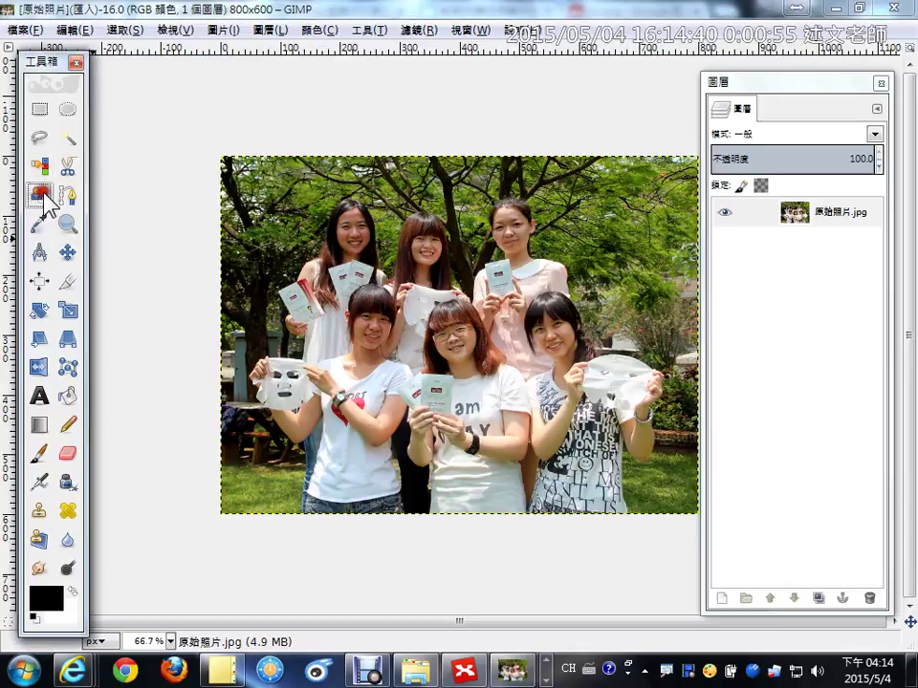
double_click(43, 198)
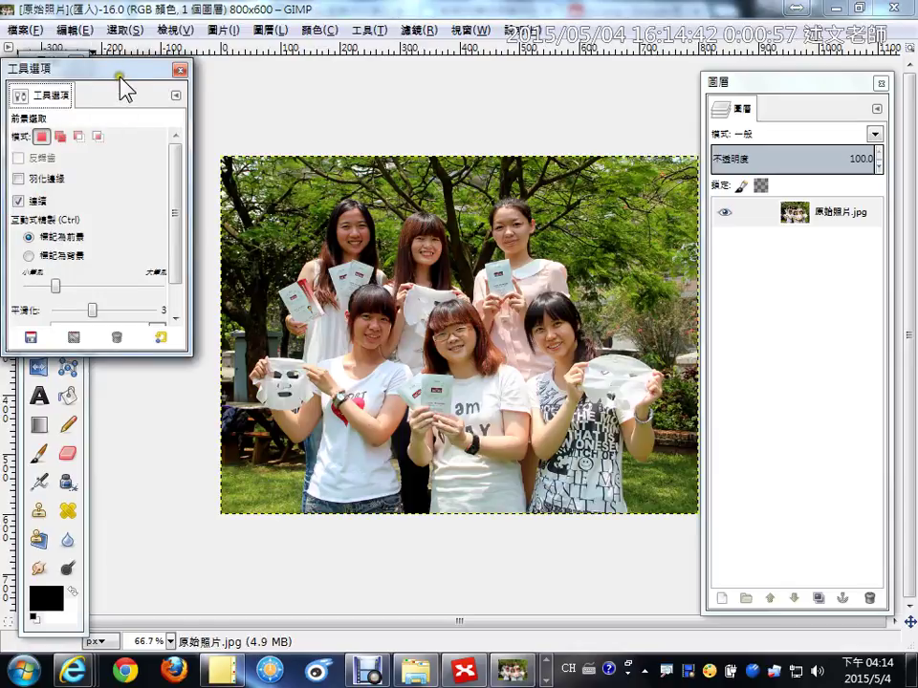
drag(120, 77, 168, 319)
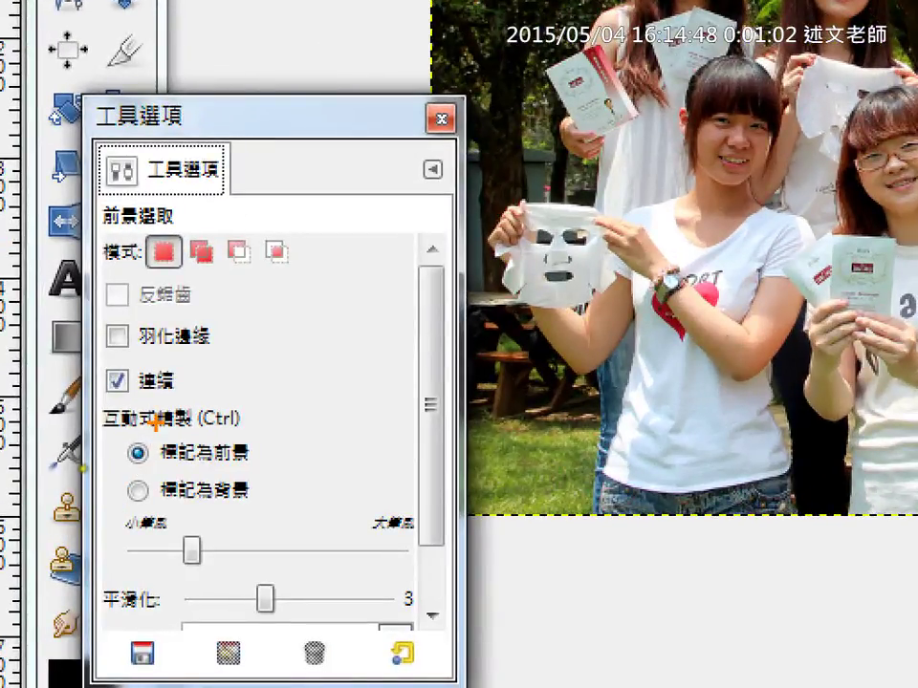
drag(165, 414, 211, 388)
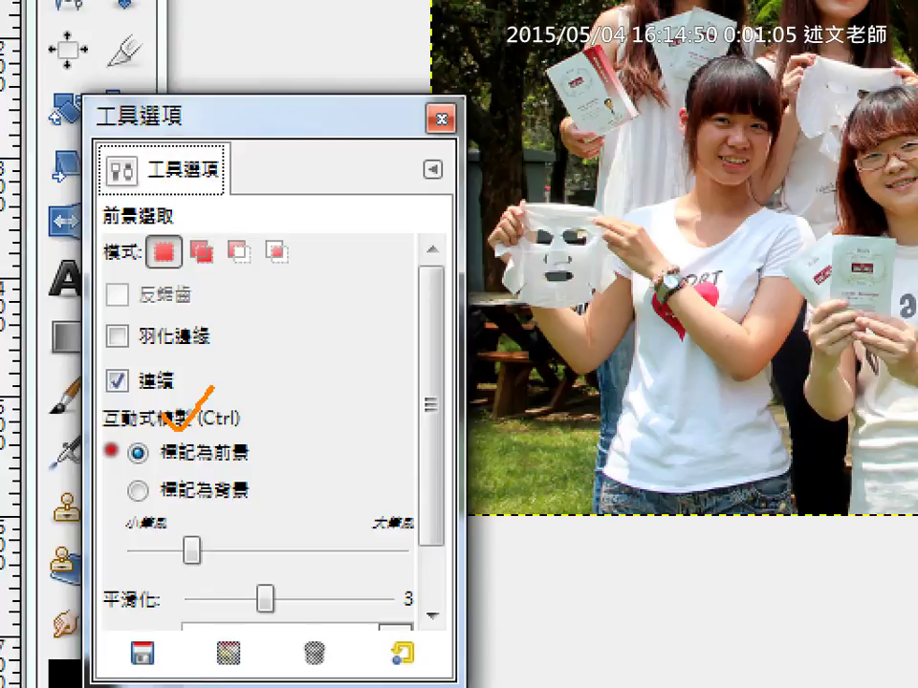
drag(204, 580, 153, 524)
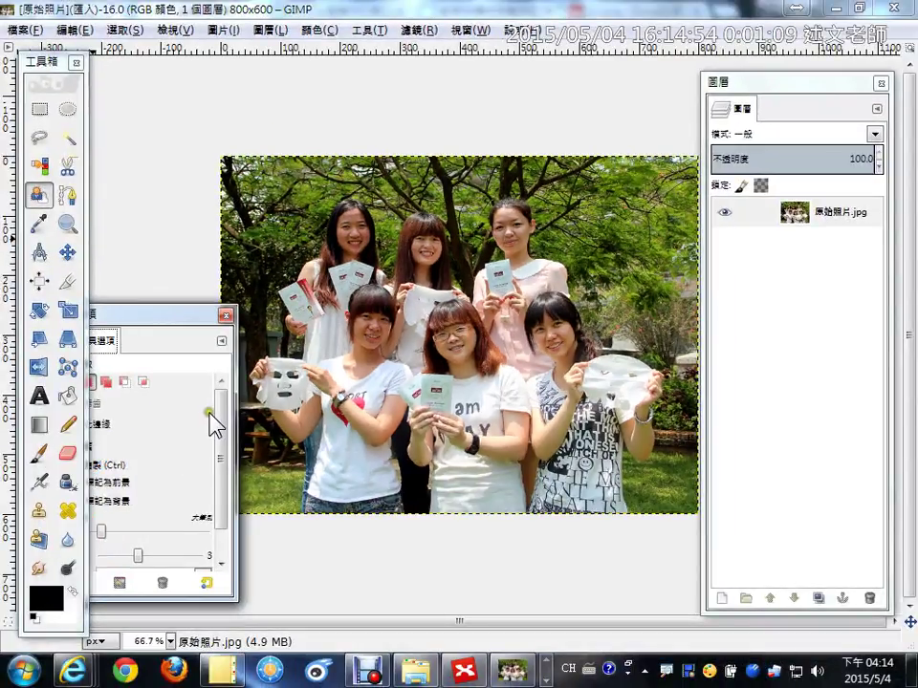
Roughly outline the whole group of six people in the photo with the Foreground Select tool
drag(178, 326, 161, 317)
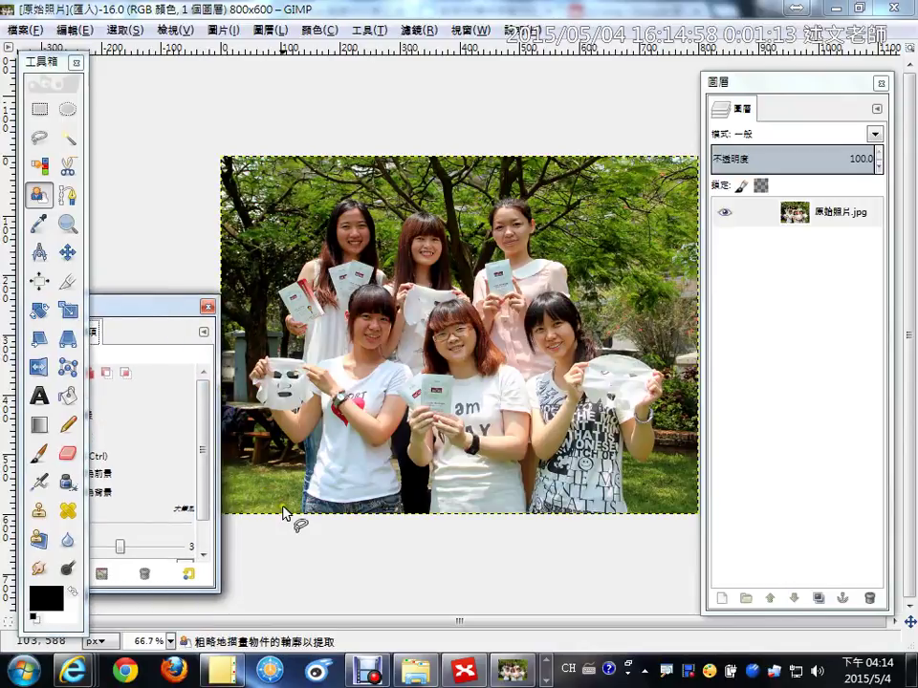
mouse_move(280, 513)
mouse_down()
mouse_move(289, 457)
mouse_move(257, 423)
mouse_move(237, 375)
mouse_move(241, 354)
mouse_move(278, 333)
mouse_move(265, 270)
mouse_move(345, 185)
mouse_move(362, 182)
mouse_move(374, 193)
mouse_move(385, 224)
mouse_move(402, 199)
mouse_move(450, 202)
mouse_move(462, 235)
mouse_move(477, 226)
mouse_move(483, 193)
mouse_move(536, 190)
mouse_move(549, 203)
mouse_move(548, 234)
mouse_move(576, 257)
mouse_move(595, 329)
mouse_move(673, 357)
mouse_move(677, 385)
mouse_move(658, 467)
mouse_move(631, 471)
mouse_move(634, 518)
mouse_move(282, 504)
mouse_up()
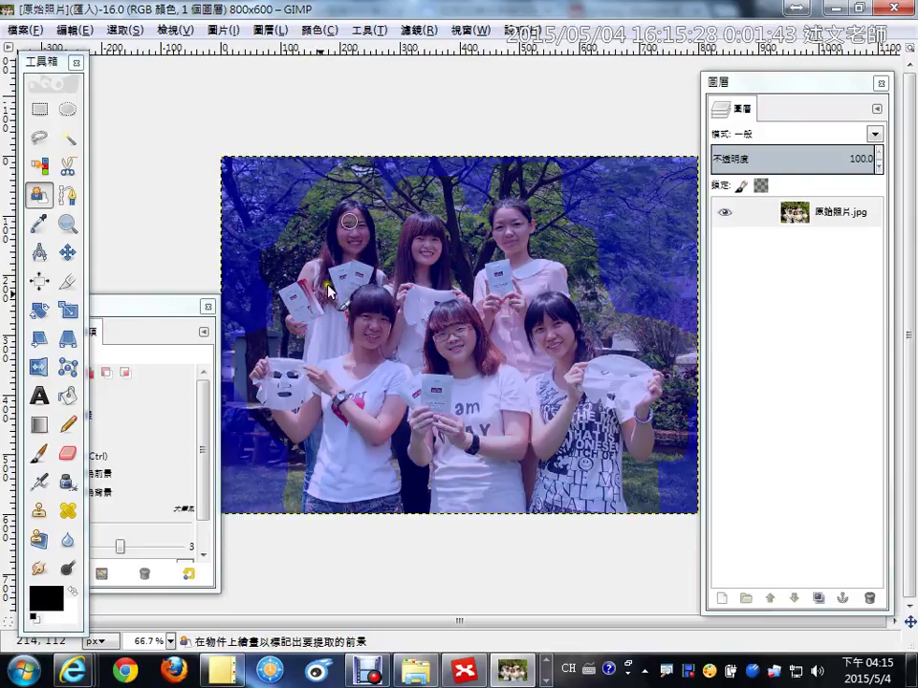
drag(145, 307, 172, 121)
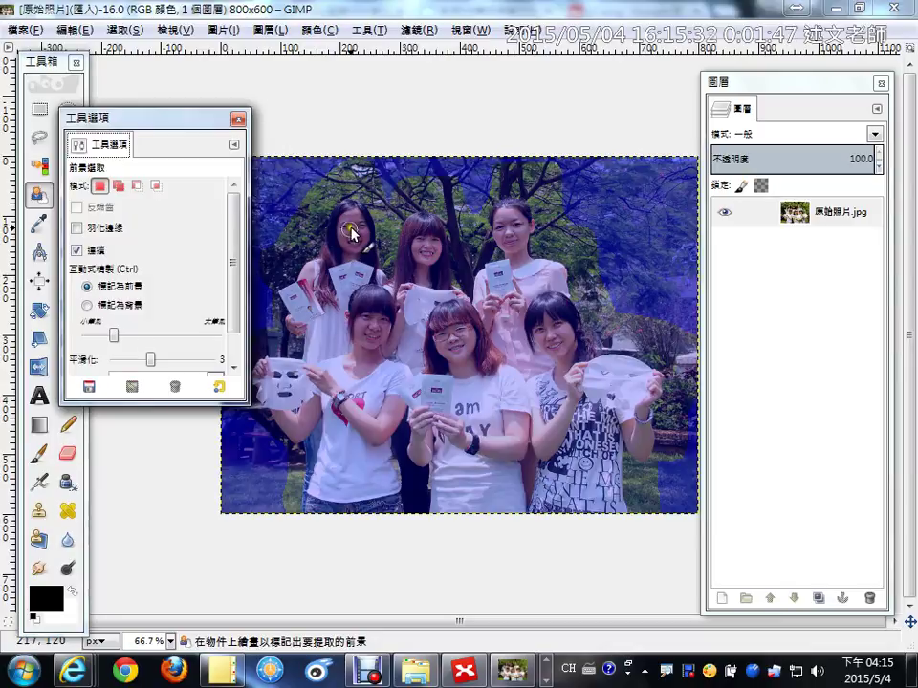
Paint foreground strokes across the people's faces, hair and clothes to mark them for extraction
mouse_move(351, 229)
mouse_down()
mouse_move(350, 258)
mouse_move(315, 293)
mouse_up()
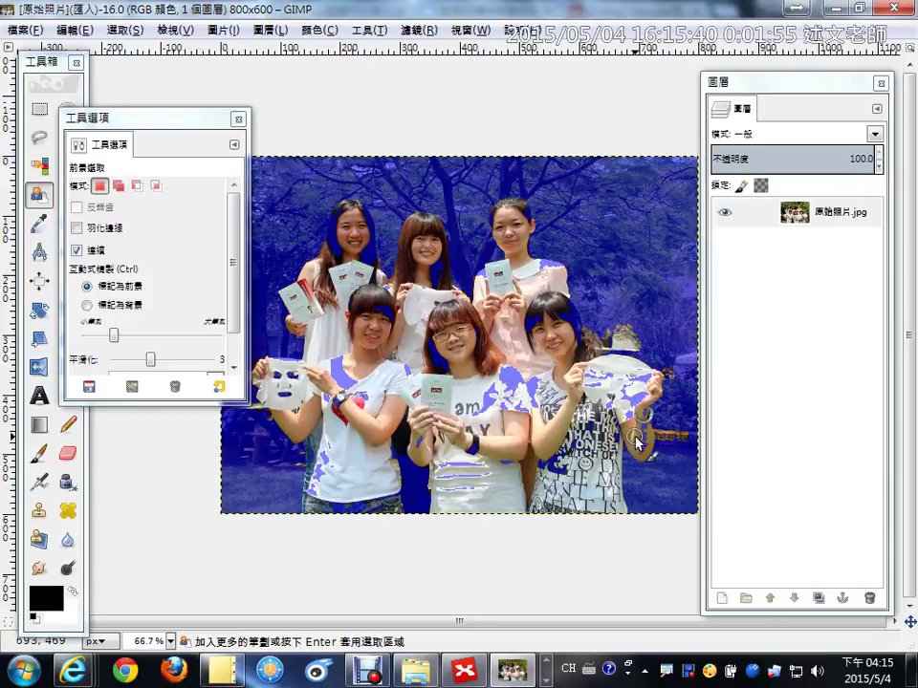
drag(507, 373, 517, 401)
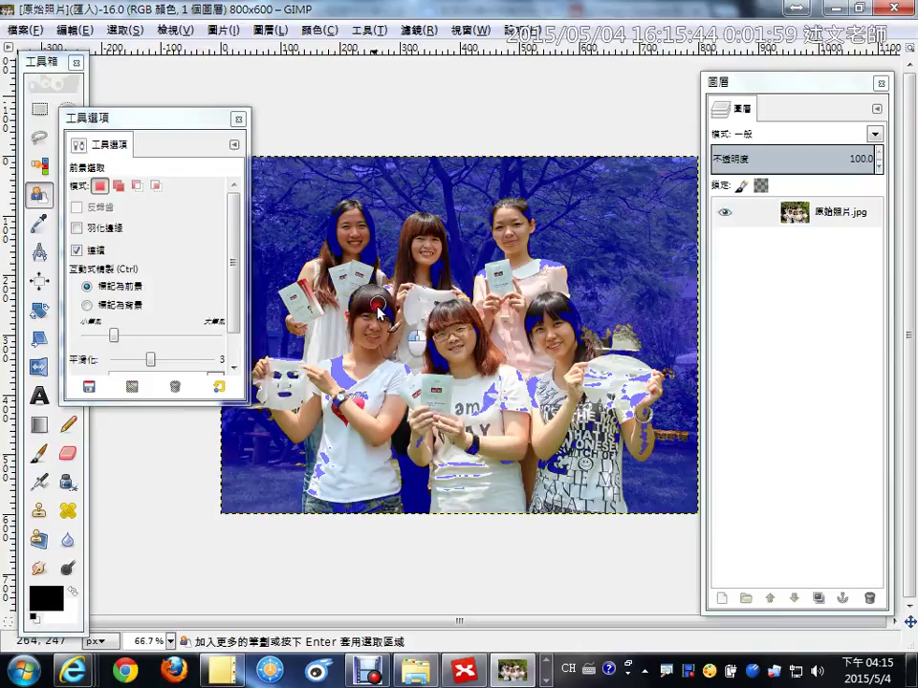
mouse_move(381, 301)
mouse_down()
mouse_move(384, 336)
mouse_move(345, 368)
mouse_move(338, 339)
mouse_move(341, 395)
mouse_up()
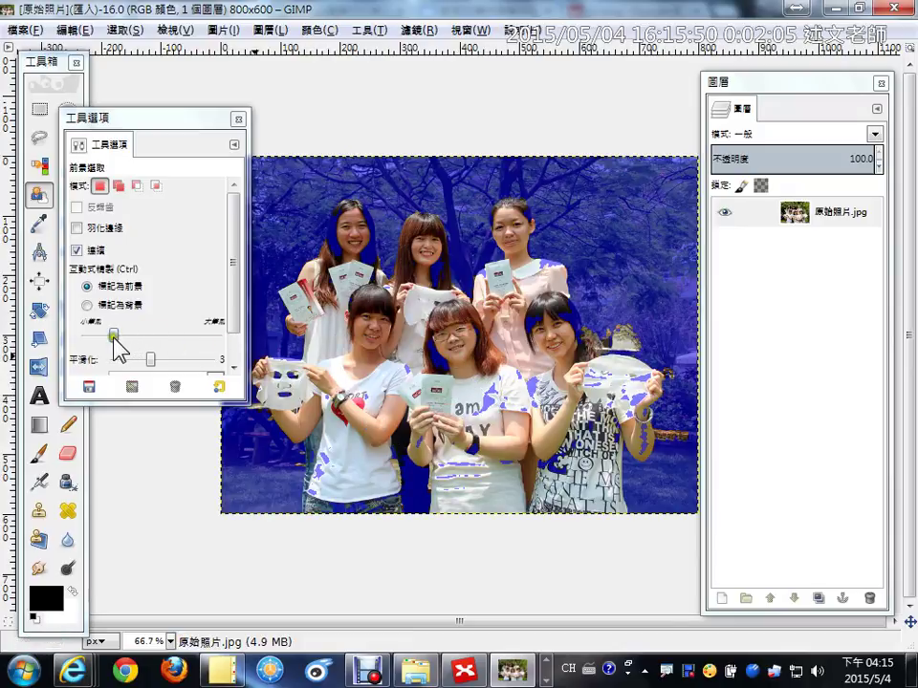
Enlarge the brush to about mid-range and mark the missed hair, shirts and face masks as foreground
drag(113, 340, 201, 340)
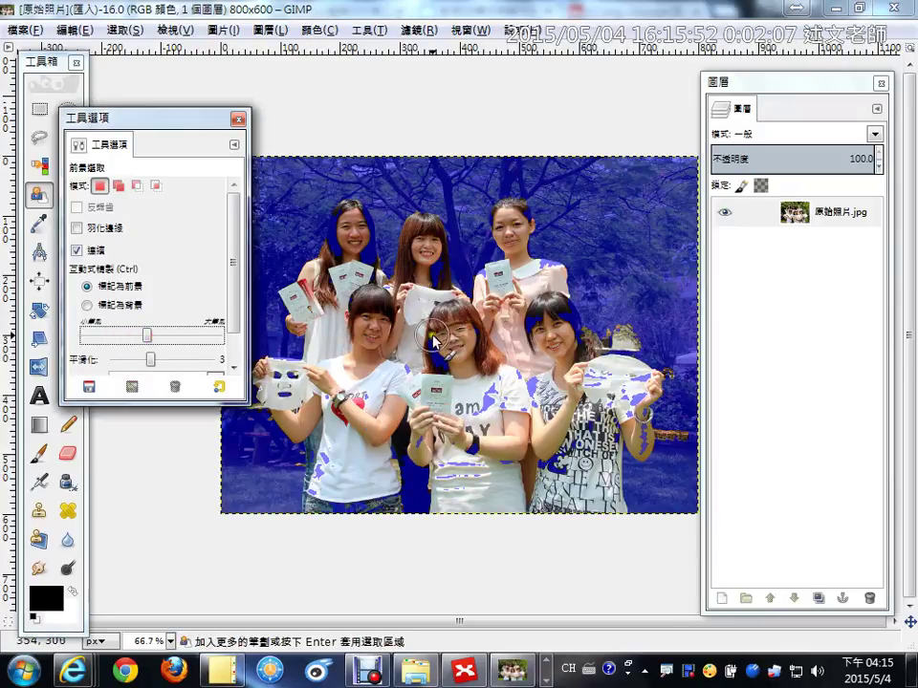
drag(432, 340, 441, 379)
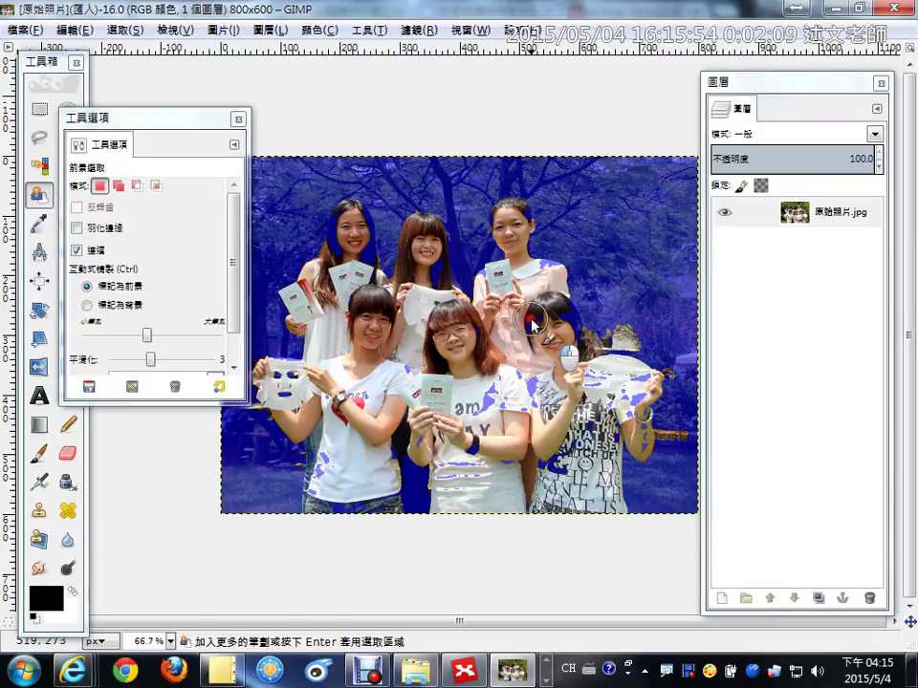
drag(529, 319, 541, 323)
click(560, 330)
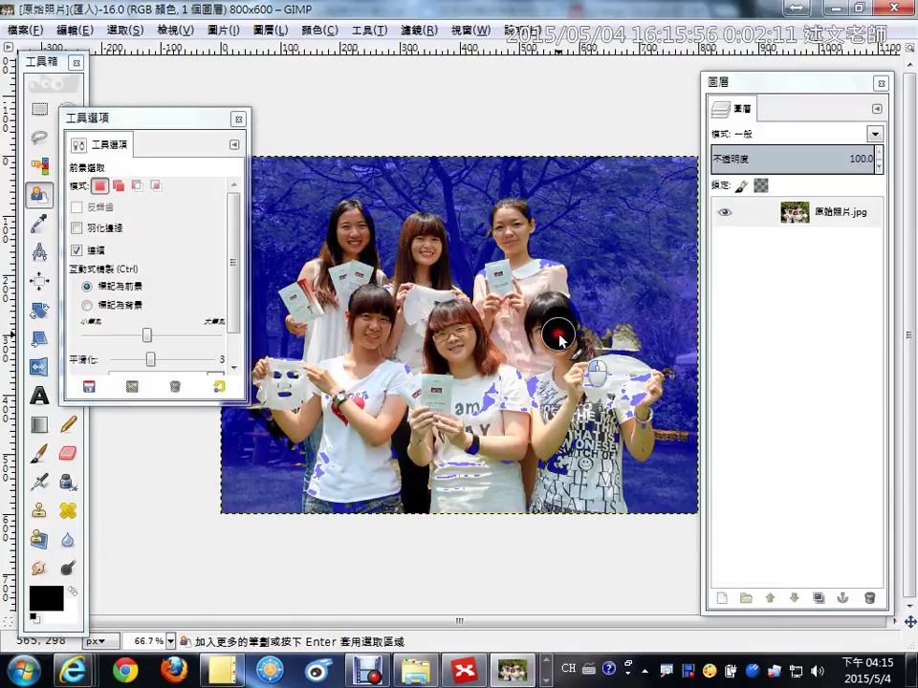
mouse_move(542, 377)
mouse_down()
mouse_move(466, 389)
mouse_move(468, 424)
mouse_move(488, 459)
mouse_move(460, 465)
mouse_move(458, 476)
mouse_up()
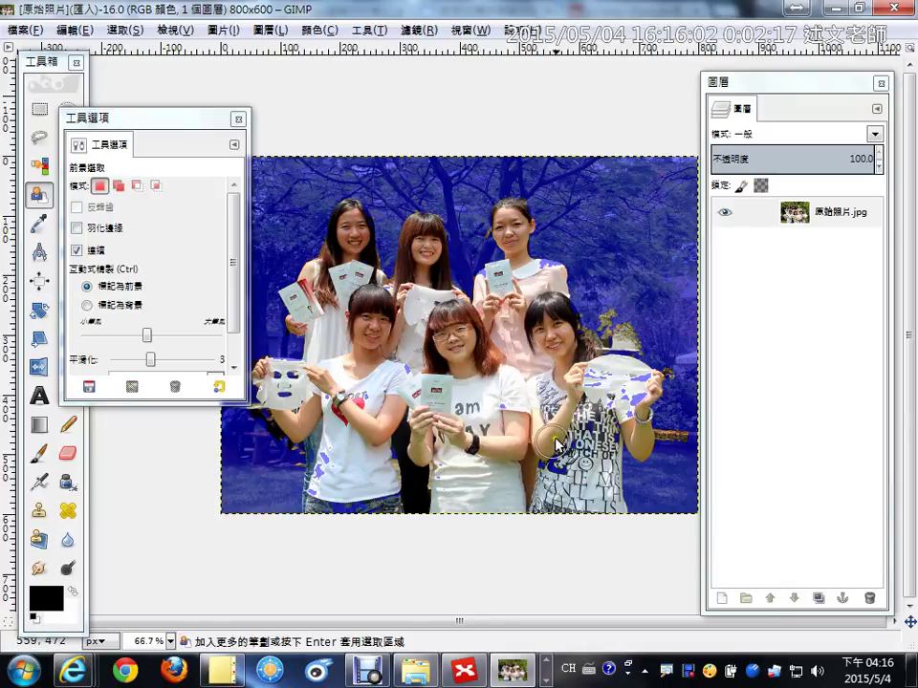
mouse_move(579, 387)
mouse_down()
mouse_move(629, 378)
mouse_move(619, 411)
mouse_move(578, 432)
mouse_move(553, 470)
mouse_move(544, 469)
mouse_up()
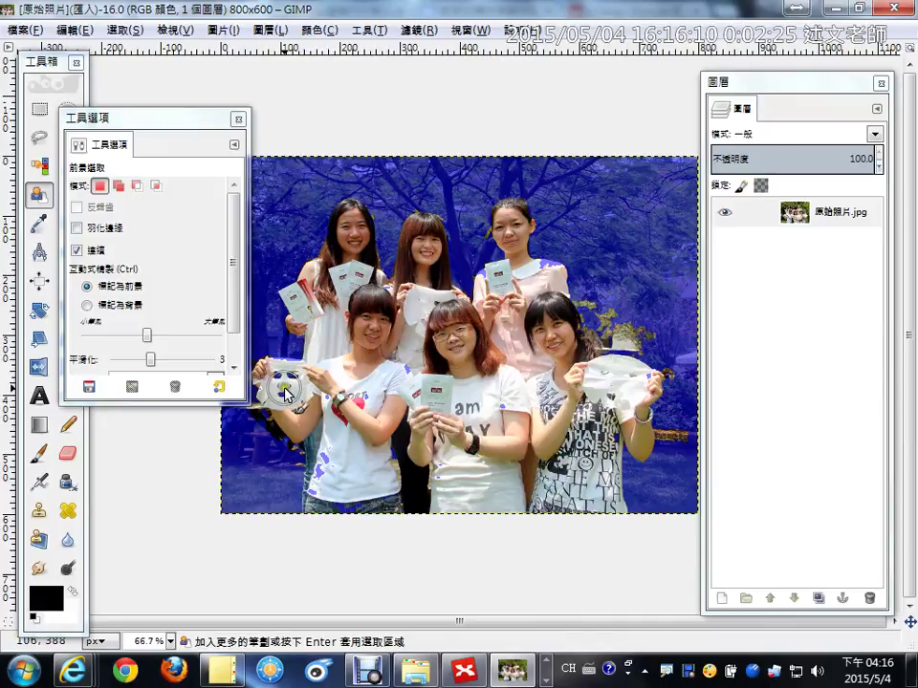
drag(285, 389, 292, 399)
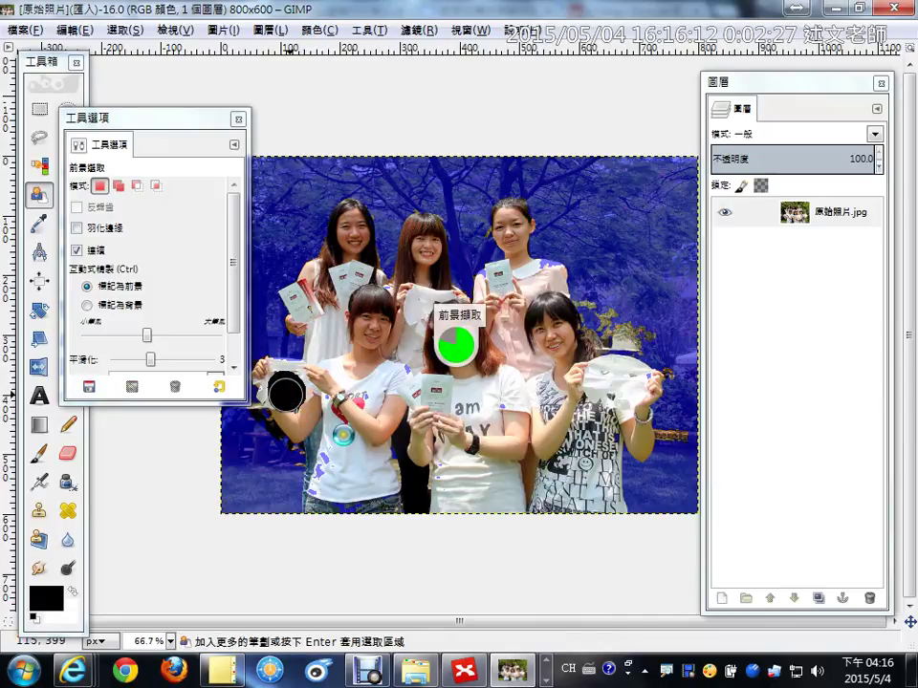
drag(330, 470, 336, 468)
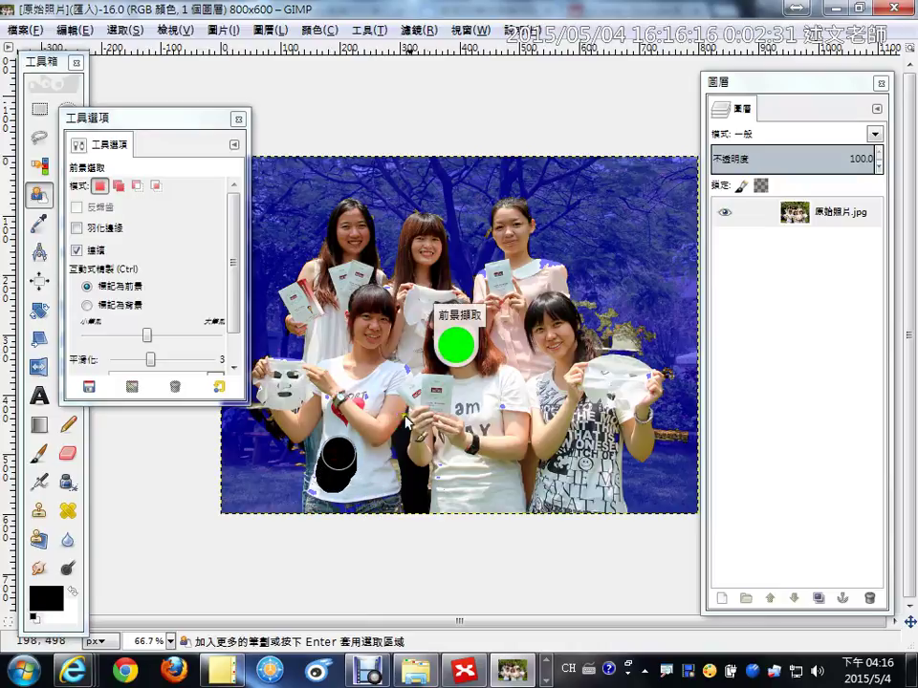
click(541, 284)
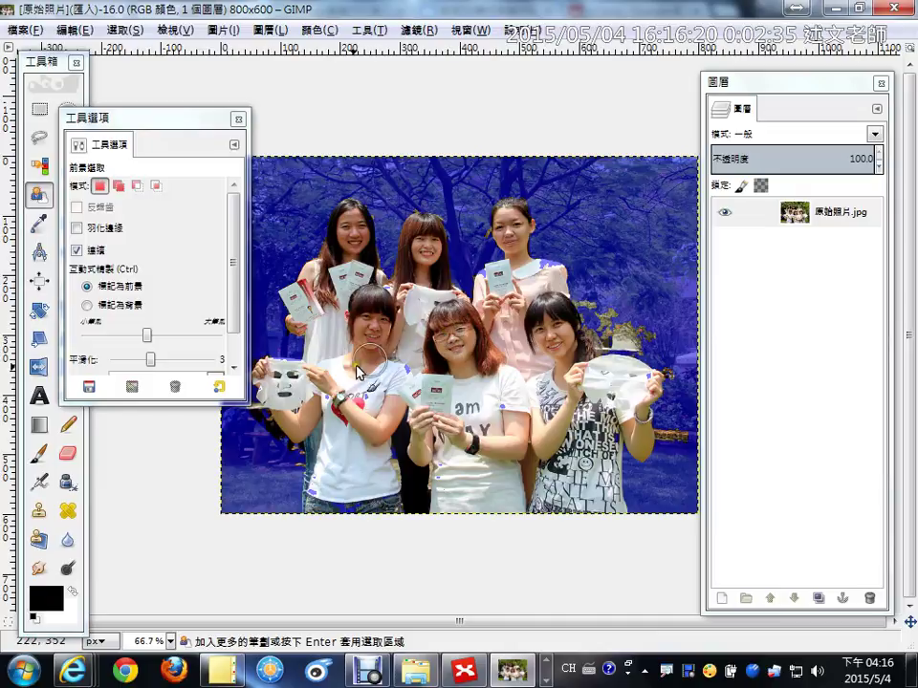
Switch to marking background with a smaller brush and exclude the leftover bench area below the front-left person's face mask
drag(167, 122, 133, 123)
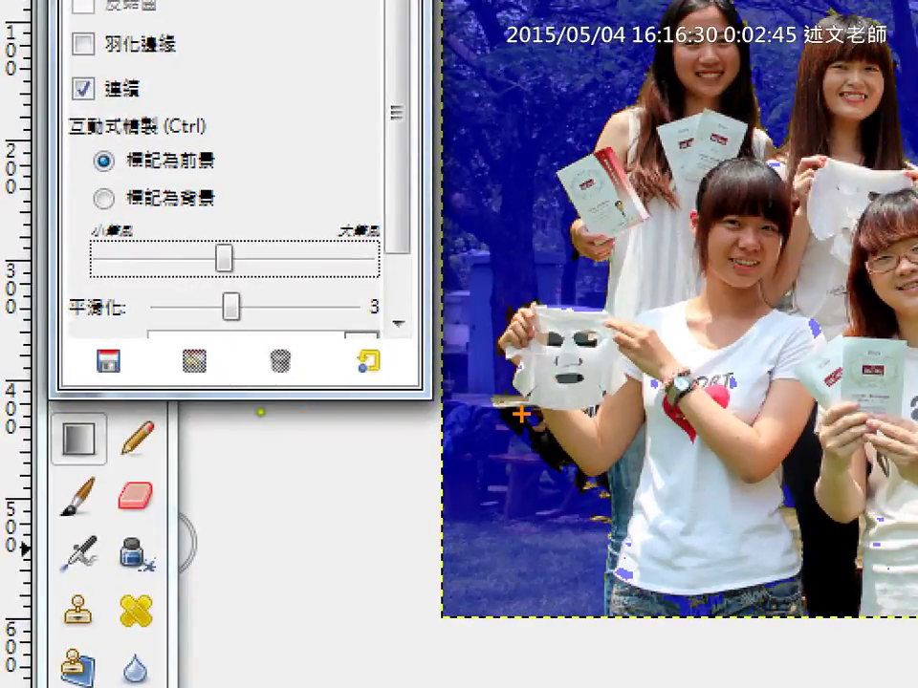
drag(522, 414, 490, 467)
drag(497, 426, 543, 500)
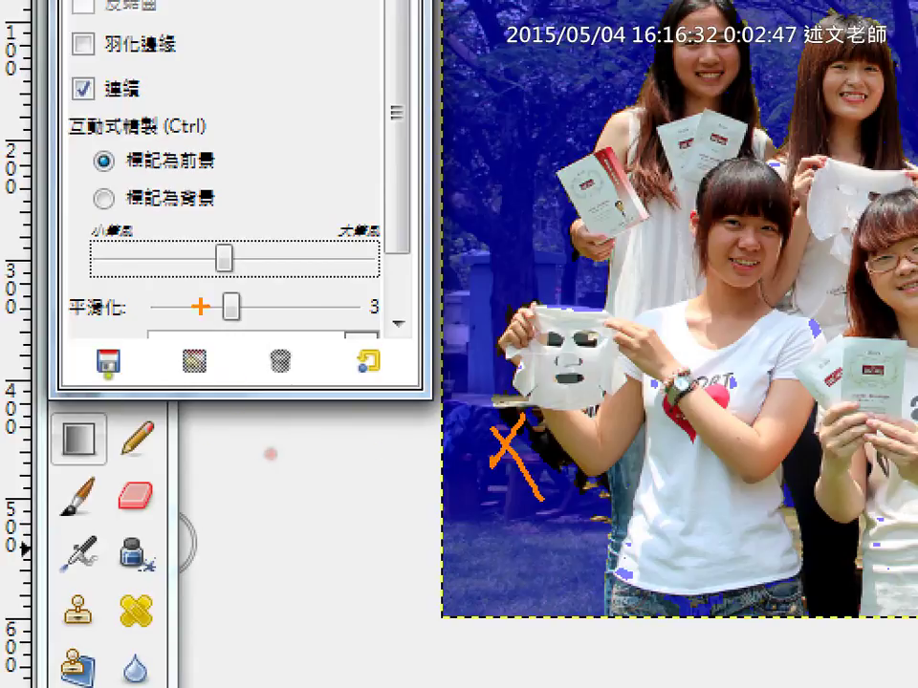
drag(93, 212, 250, 213)
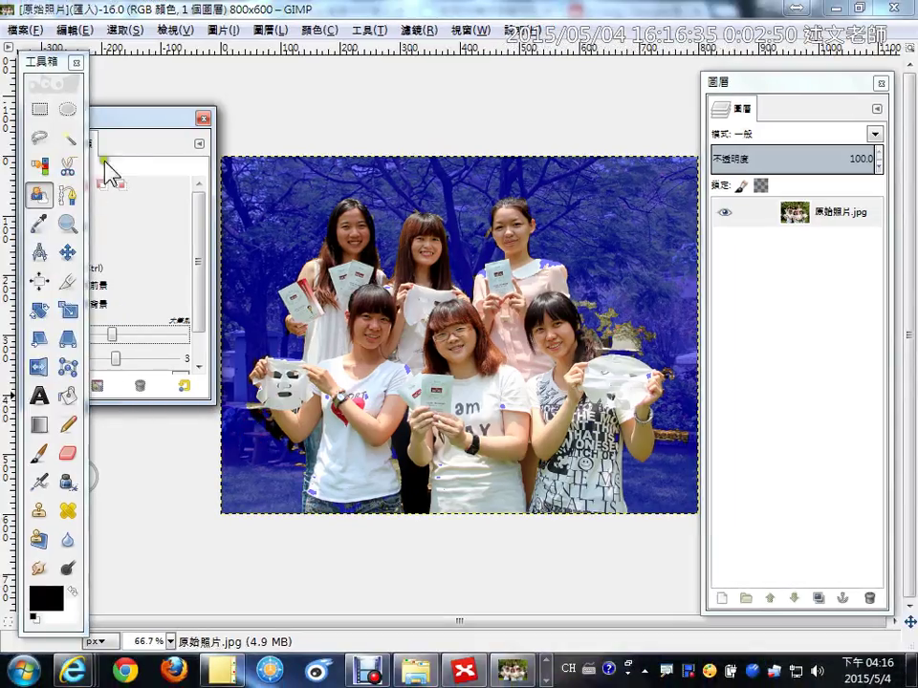
click(137, 118)
drag(136, 117, 215, 96)
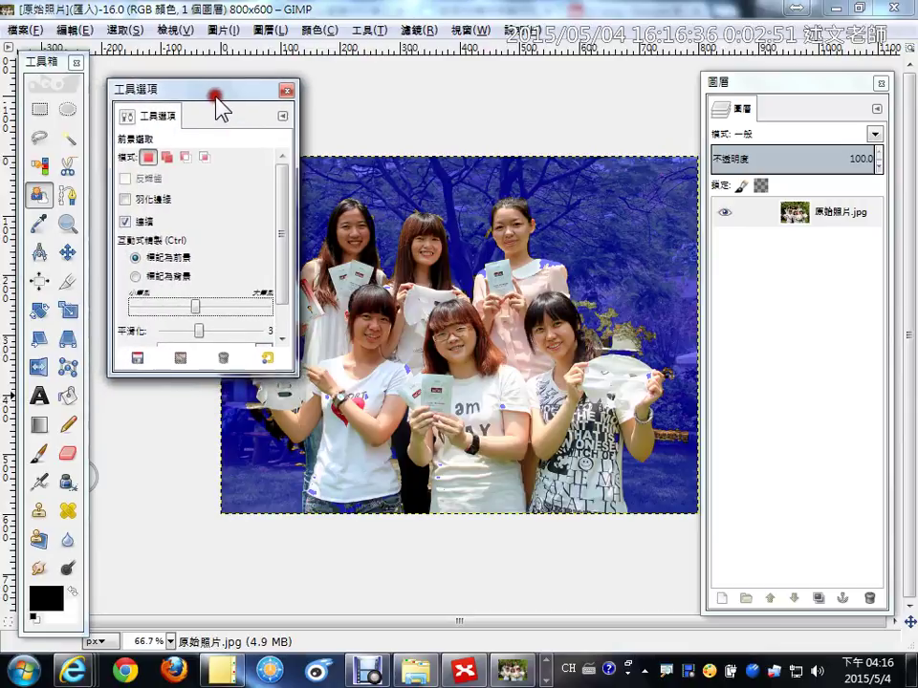
click(135, 274)
drag(195, 306, 165, 305)
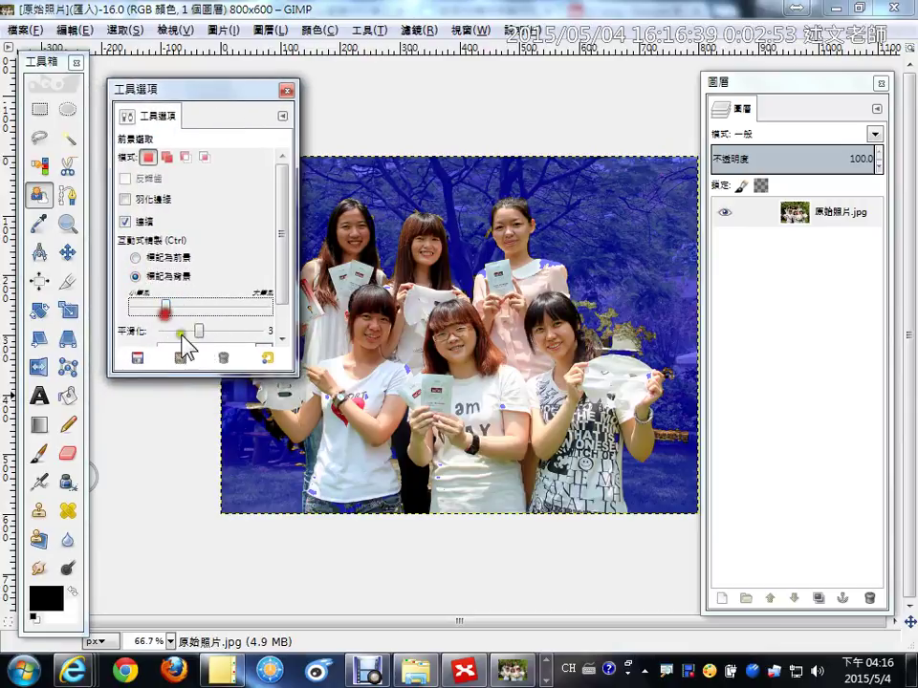
click(250, 420)
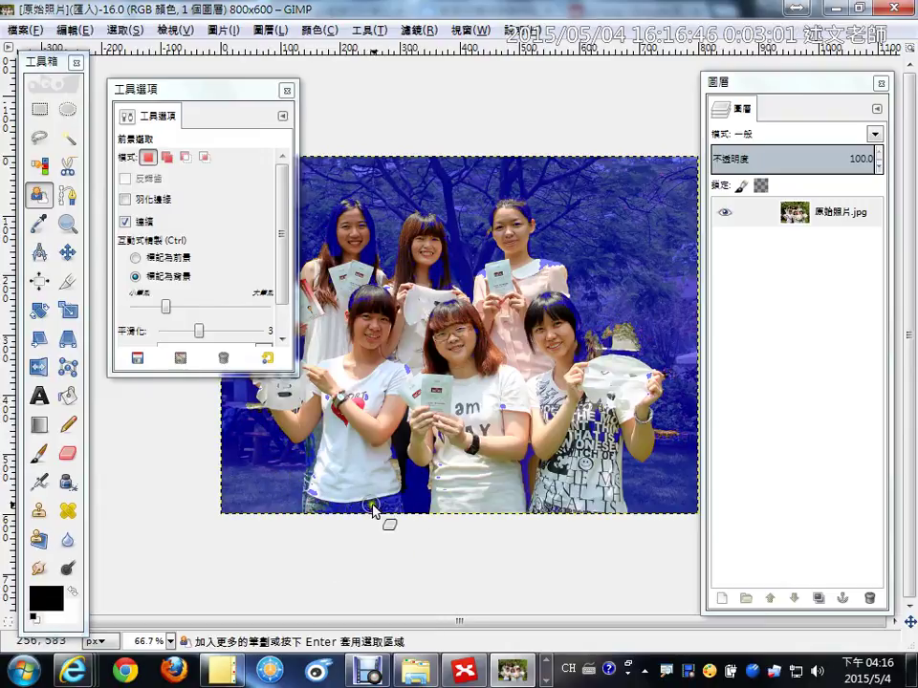
Mark the front-left person's jeans and the front-right person's black shirt print as foreground, and the patch beside the front-right person's hair as background
click(172, 258)
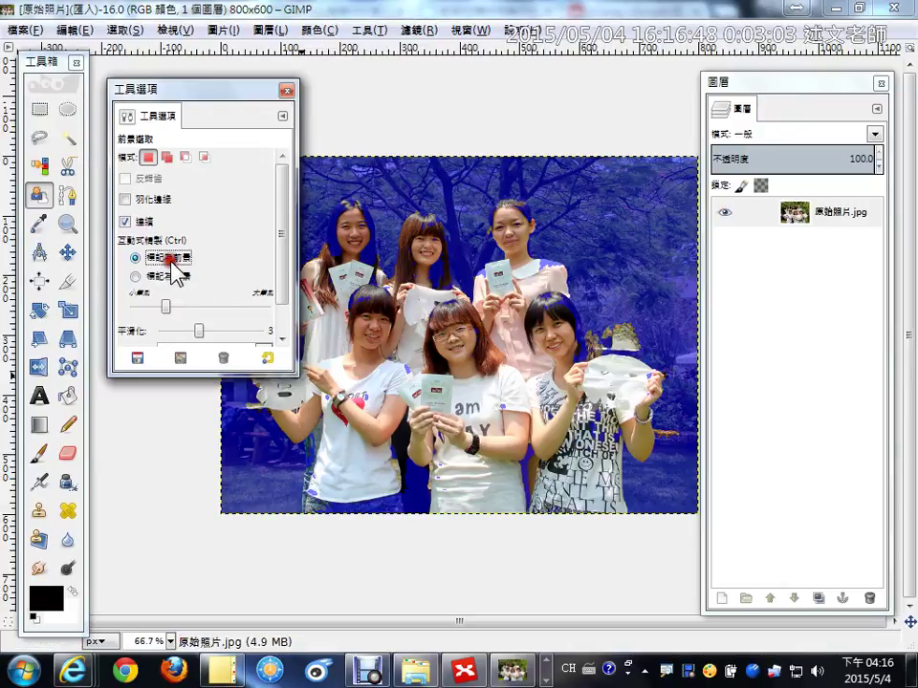
mouse_move(371, 492)
mouse_down()
mouse_move(392, 497)
mouse_move(382, 507)
mouse_move(356, 499)
mouse_move(325, 509)
mouse_move(316, 504)
mouse_move(323, 497)
mouse_up()
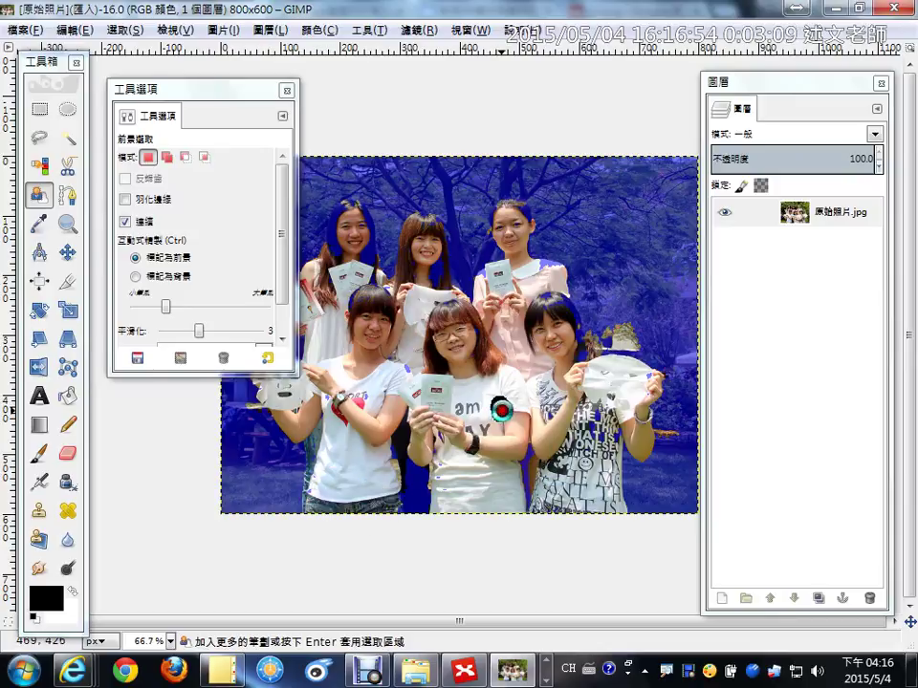
mouse_move(594, 411)
mouse_down()
mouse_move(608, 432)
mouse_move(592, 432)
mouse_up()
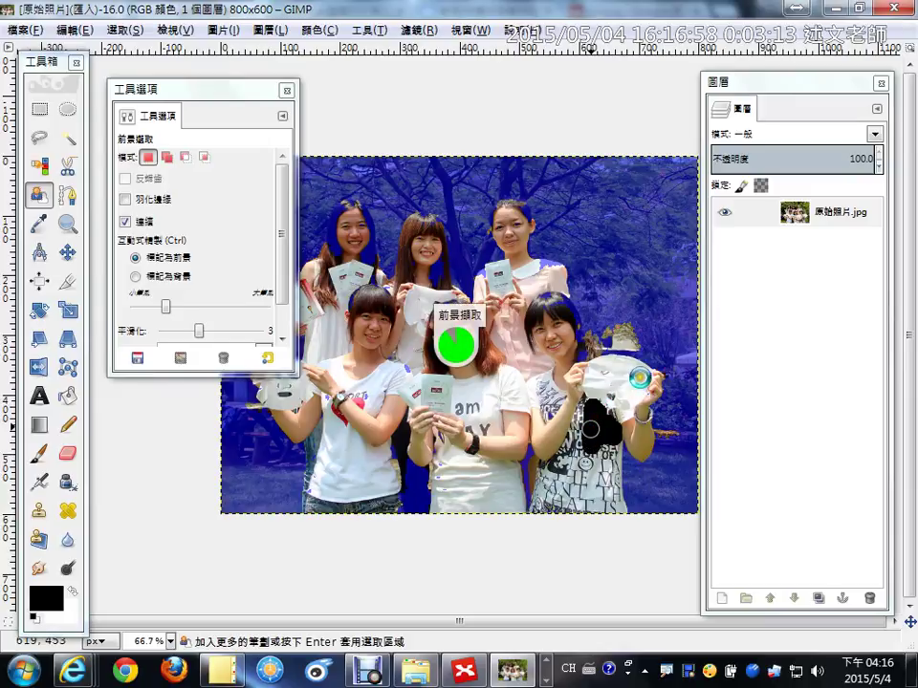
click(170, 276)
mouse_move(615, 337)
mouse_down()
mouse_move(645, 333)
mouse_move(602, 349)
mouse_move(587, 343)
mouse_up()
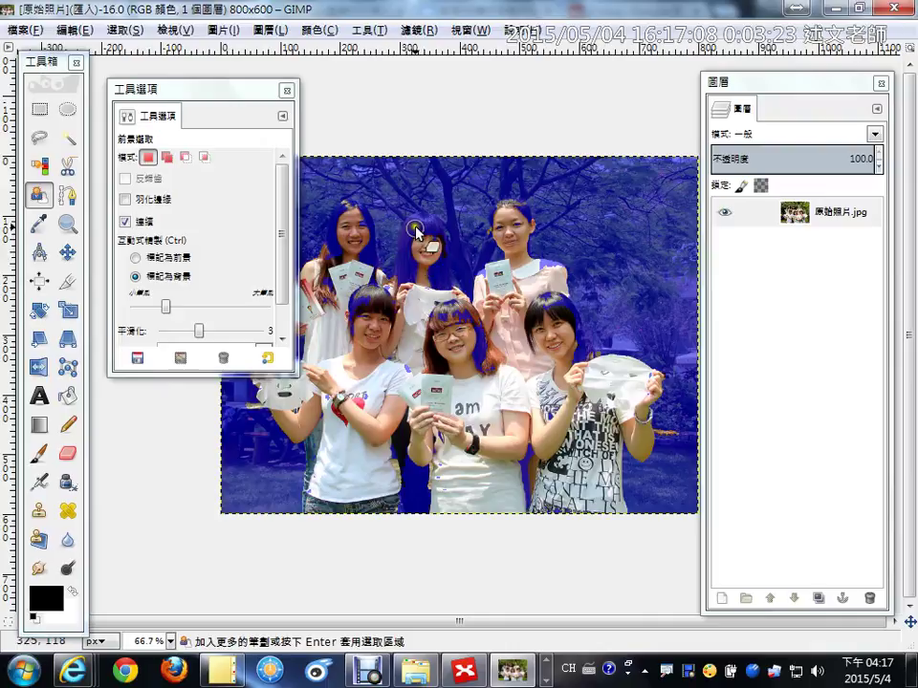
Mark the missed hair of the back-middle, front-middle and back-left people as foreground
click(146, 258)
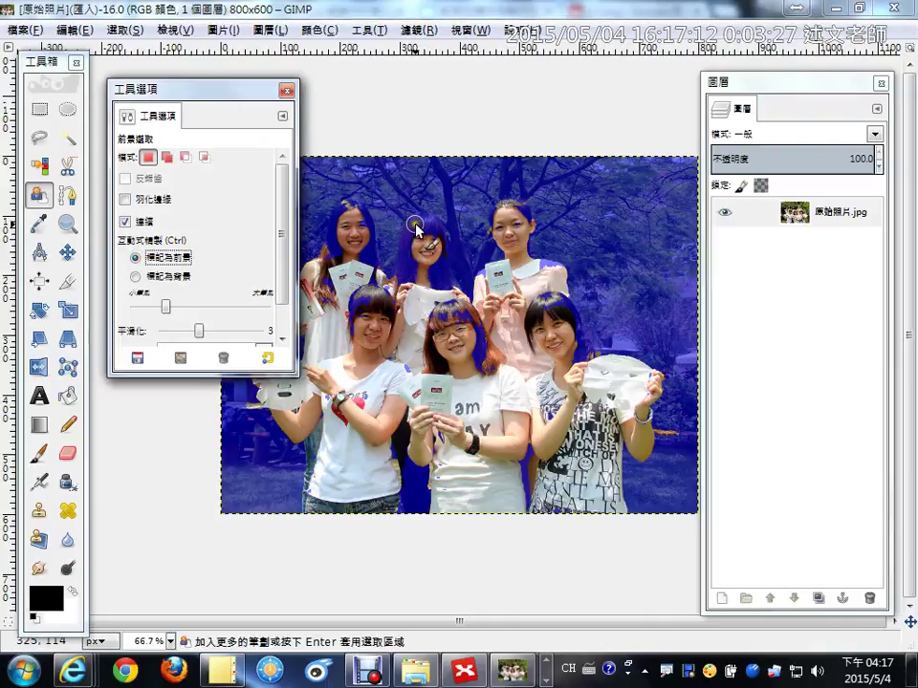
mouse_move(414, 225)
mouse_down()
mouse_move(416, 279)
mouse_move(421, 232)
mouse_move(435, 277)
mouse_up()
mouse_move(447, 291)
mouse_down()
mouse_move(446, 325)
mouse_move(452, 317)
mouse_move(471, 331)
mouse_move(475, 357)
mouse_move(485, 328)
mouse_move(490, 367)
mouse_move(536, 292)
mouse_up()
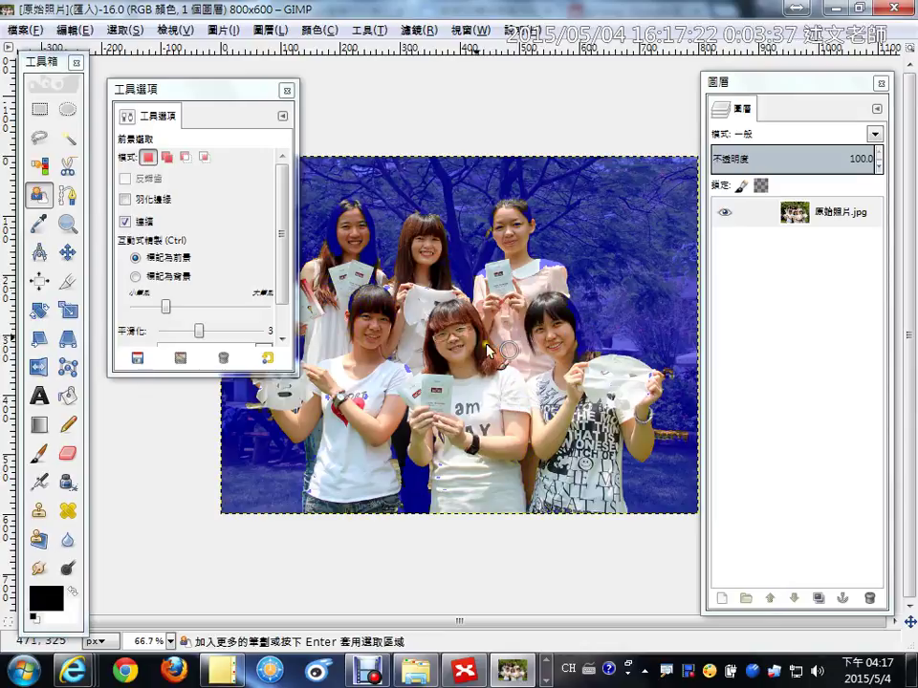
click(341, 246)
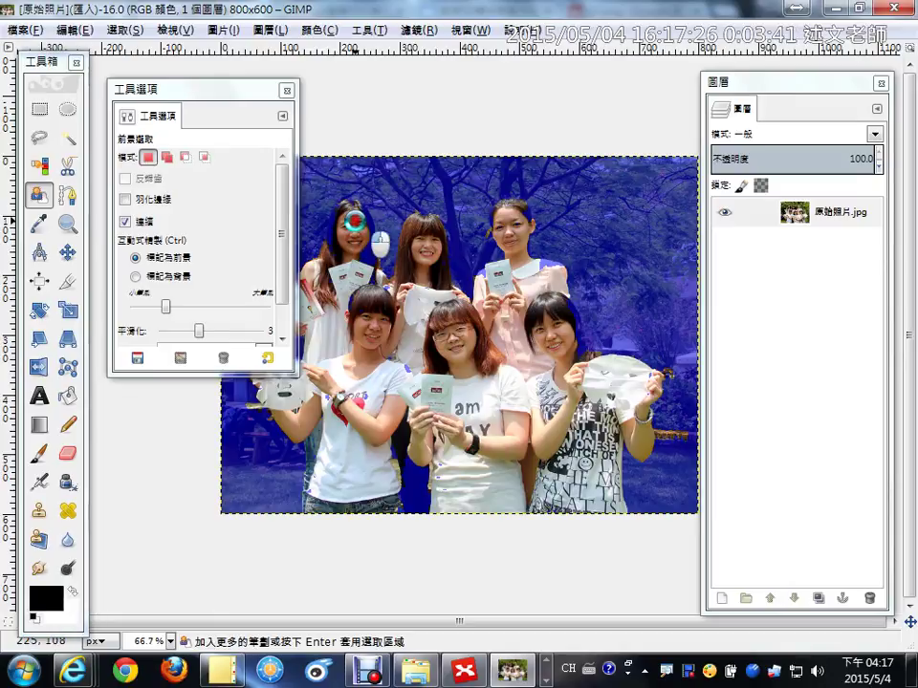
drag(354, 218, 368, 263)
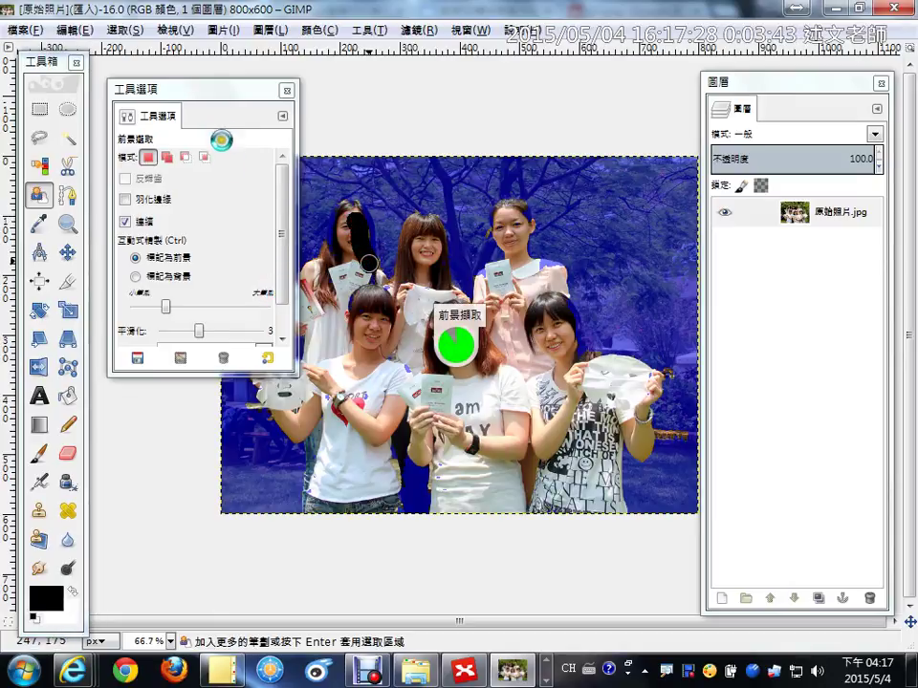
Move the floating tool options off the photo so they sit over the lower part of the layers list
drag(236, 92, 173, 93)
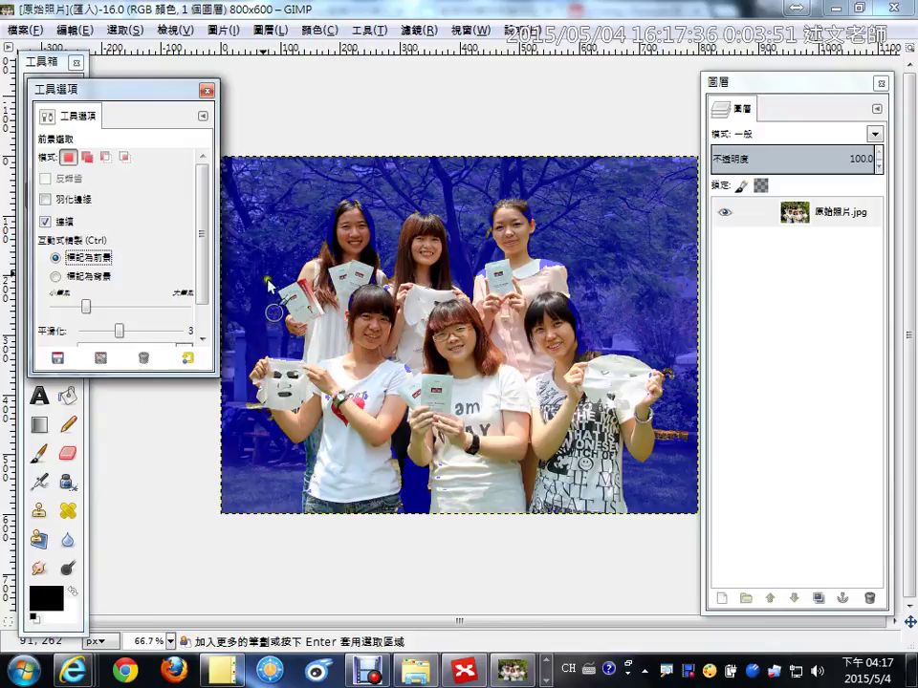
drag(184, 102, 885, 319)
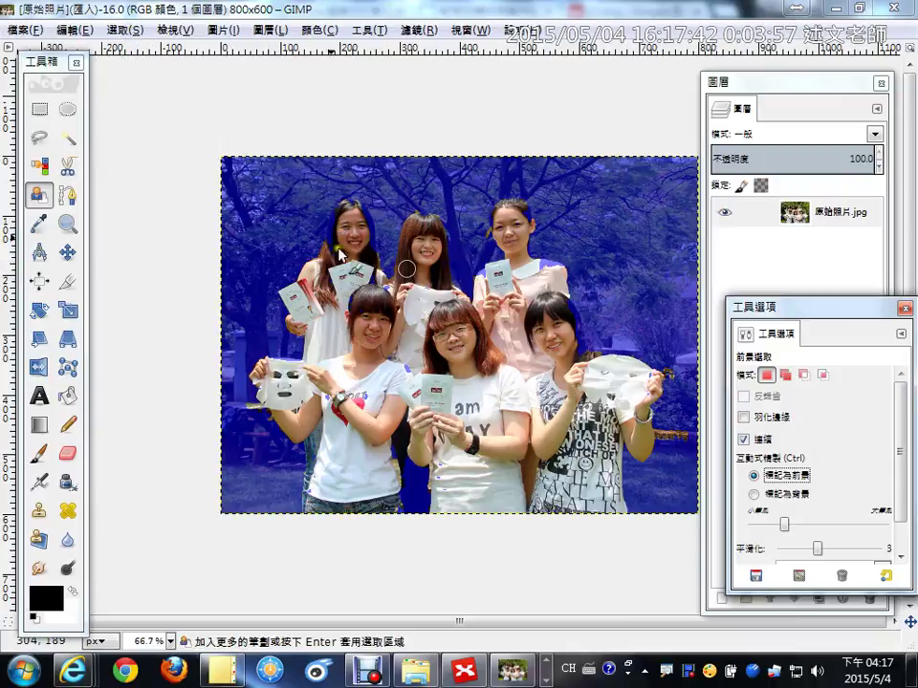
click(125, 30)
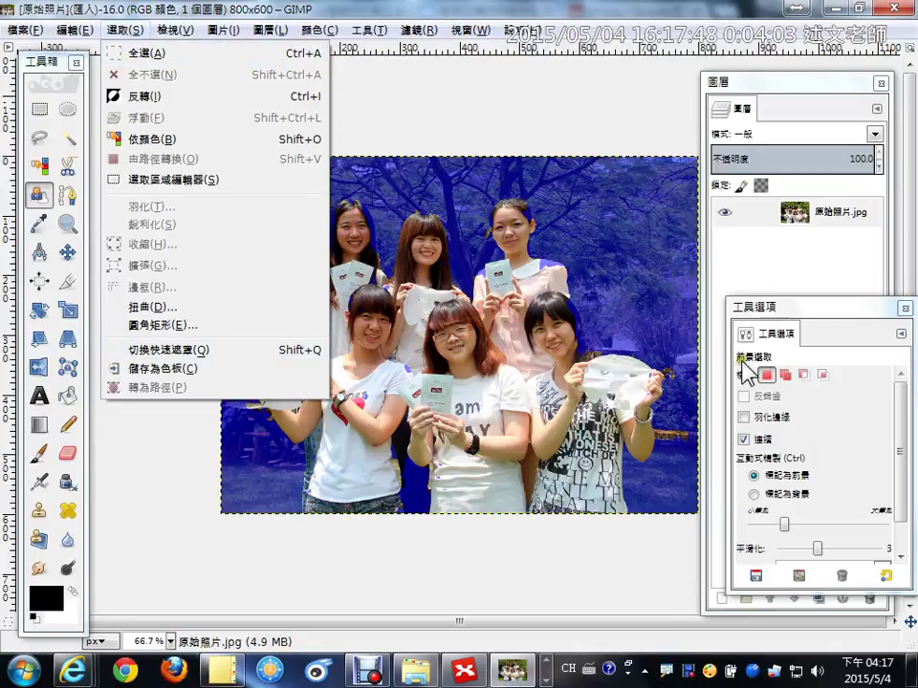
click(782, 292)
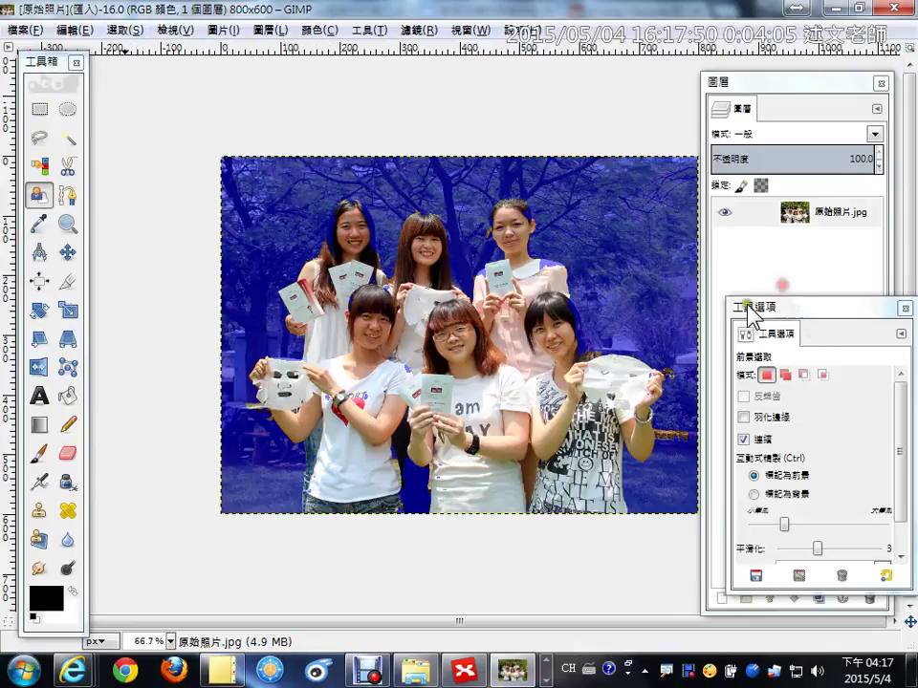
drag(805, 304, 807, 292)
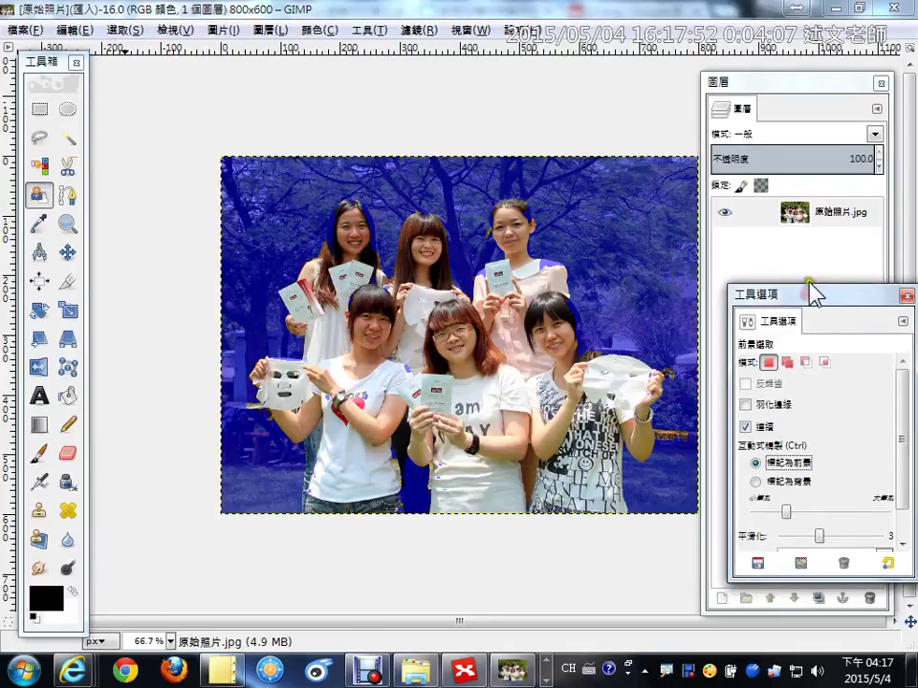
Turn on the Quick Mask for the photo
click(122, 30)
mouse_move(98, 36)
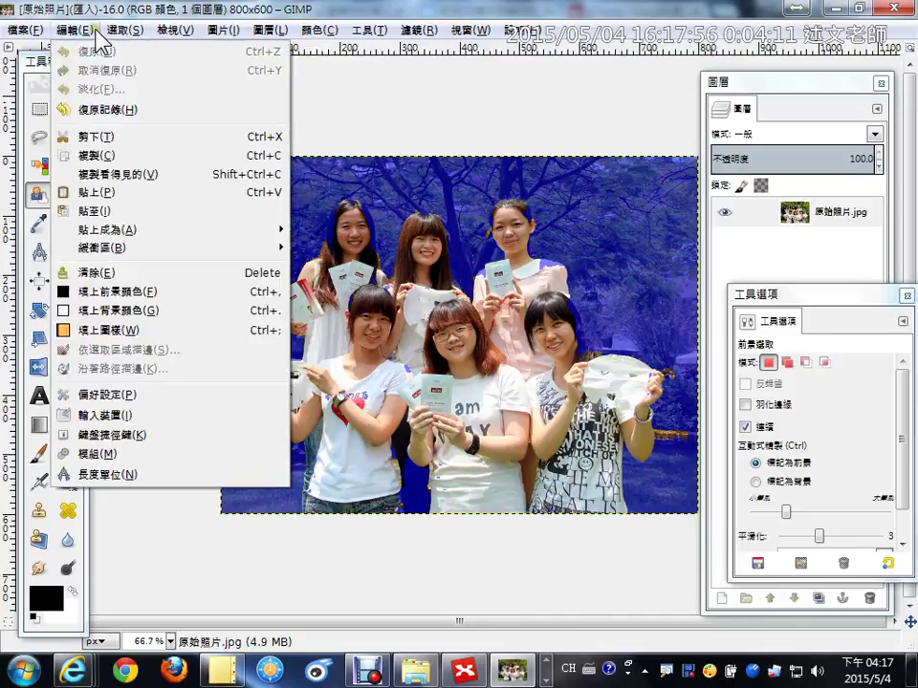
click(98, 33)
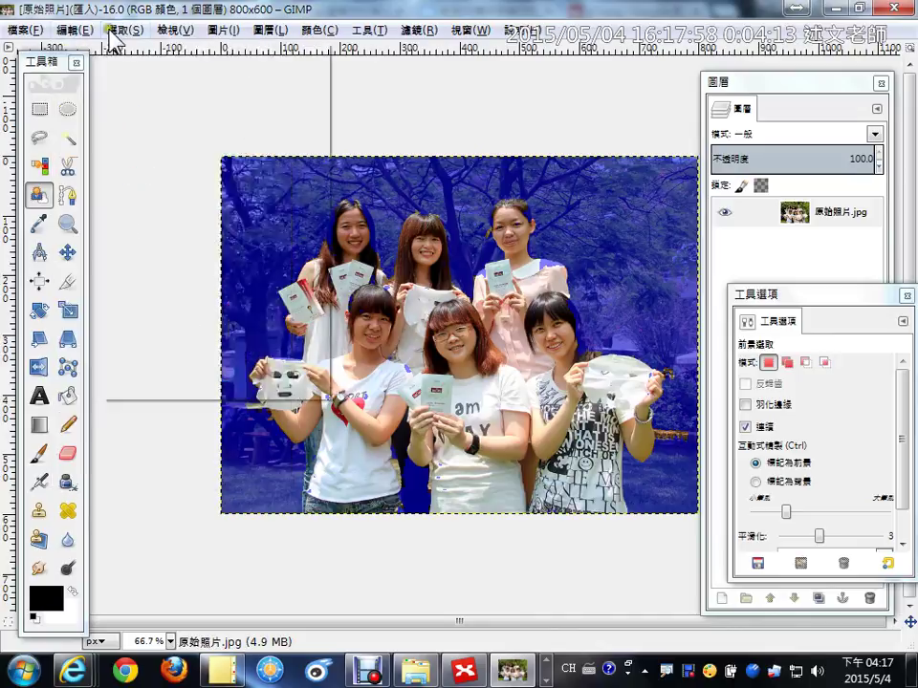
click(124, 34)
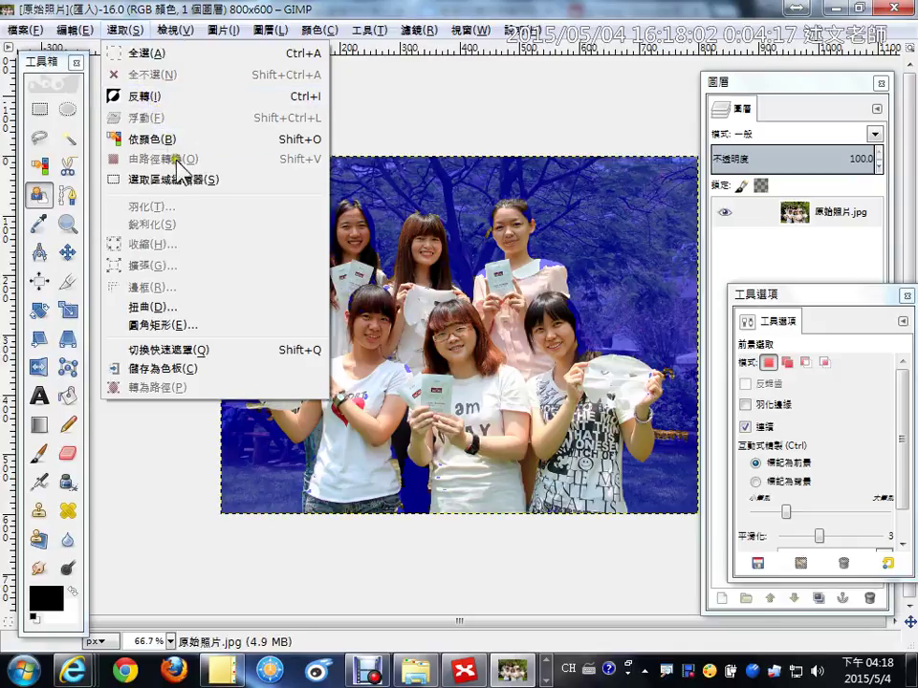
click(189, 350)
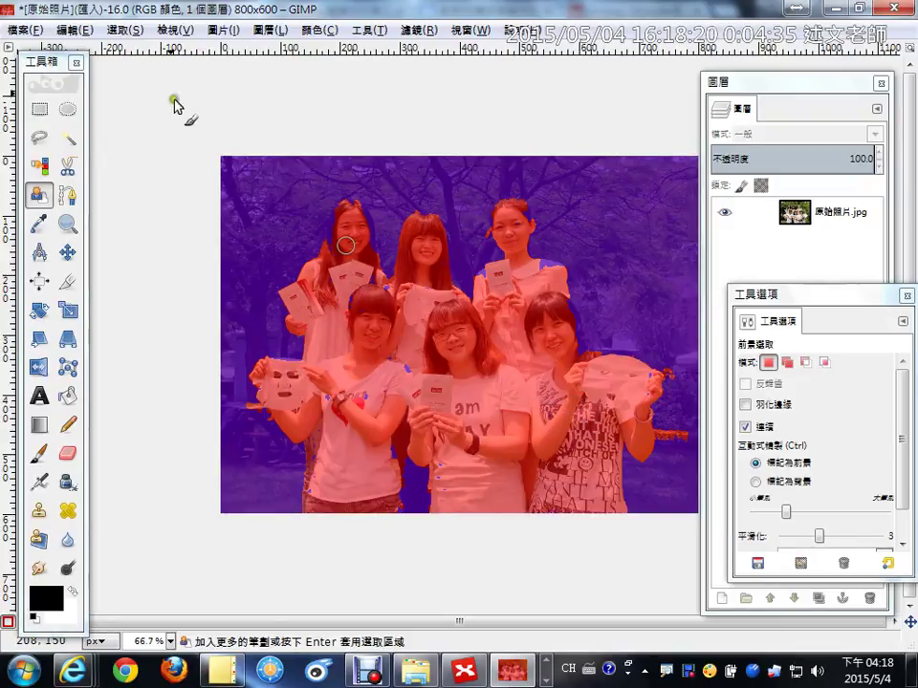
click(124, 30)
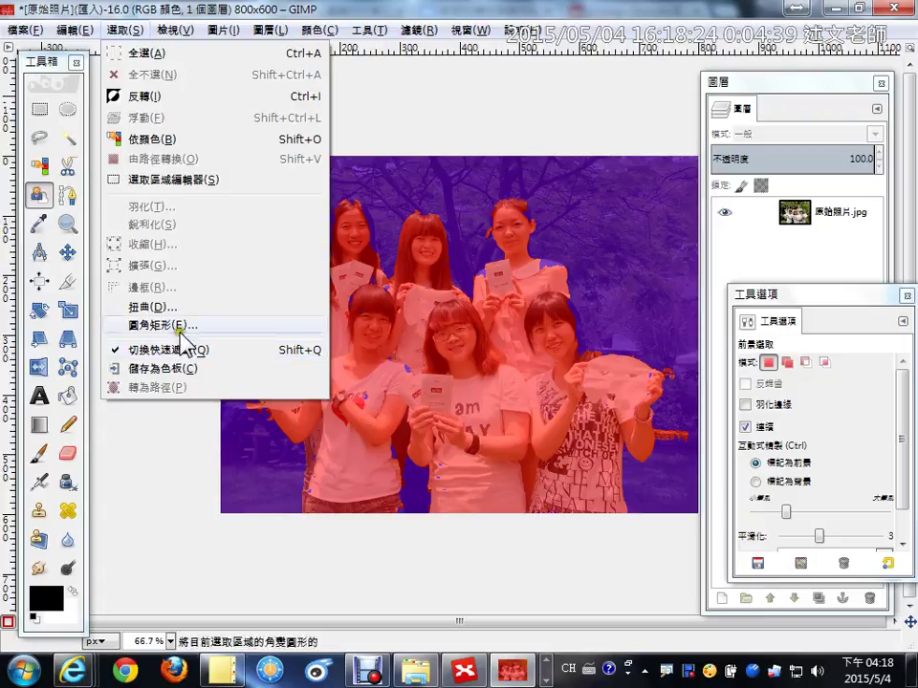
click(229, 32)
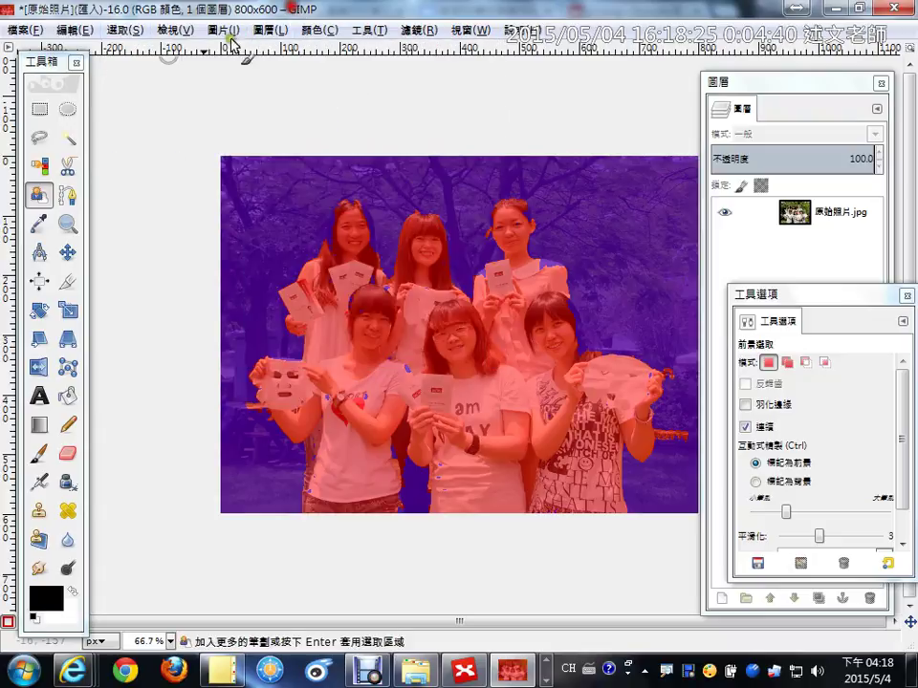
Choose the Paintbrush with the 2. Hardness 050 brush and set its size to about 79
click(39, 452)
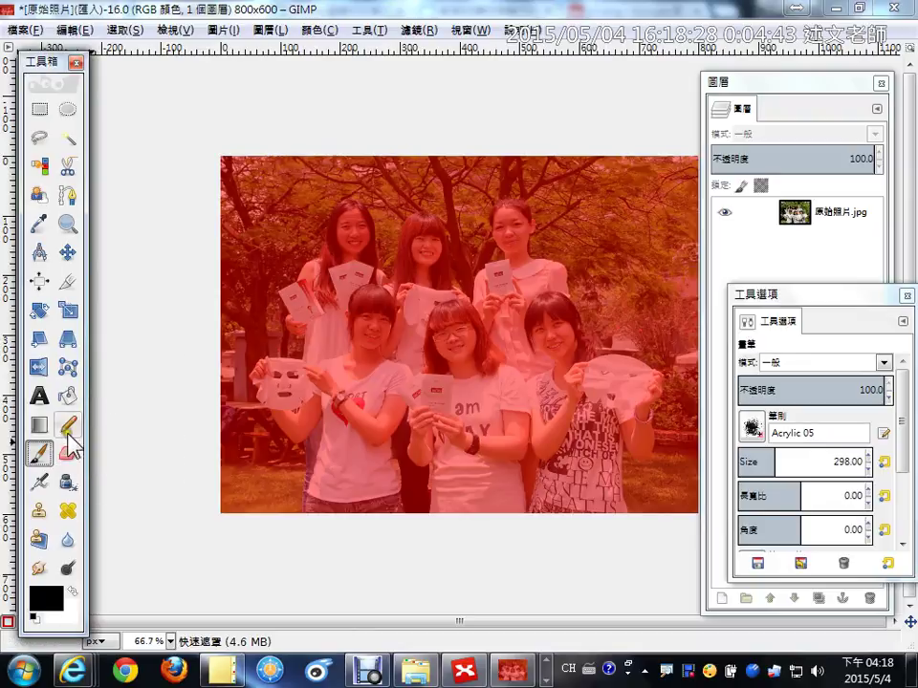
click(751, 430)
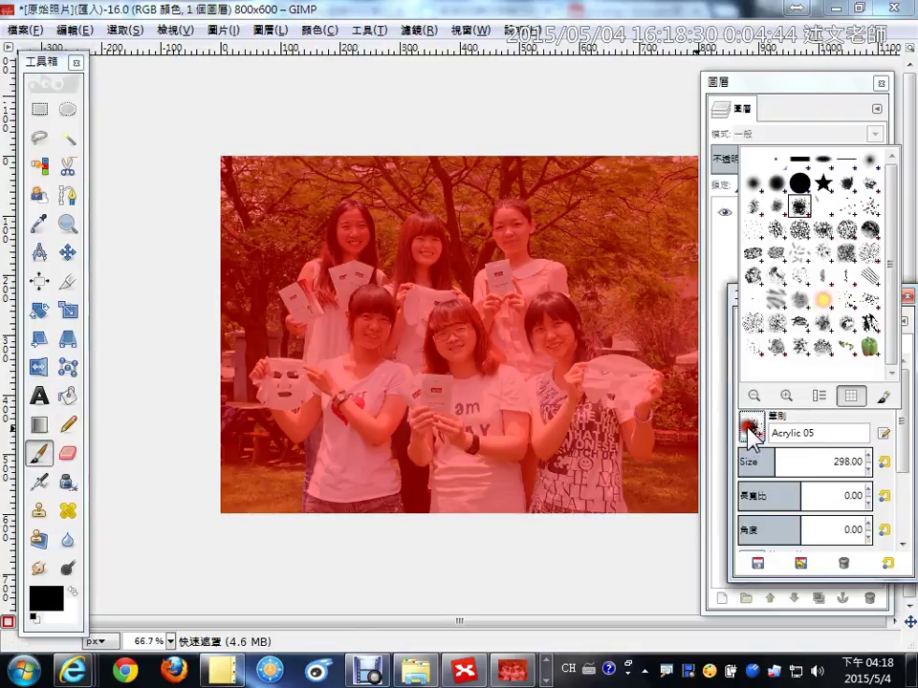
click(752, 180)
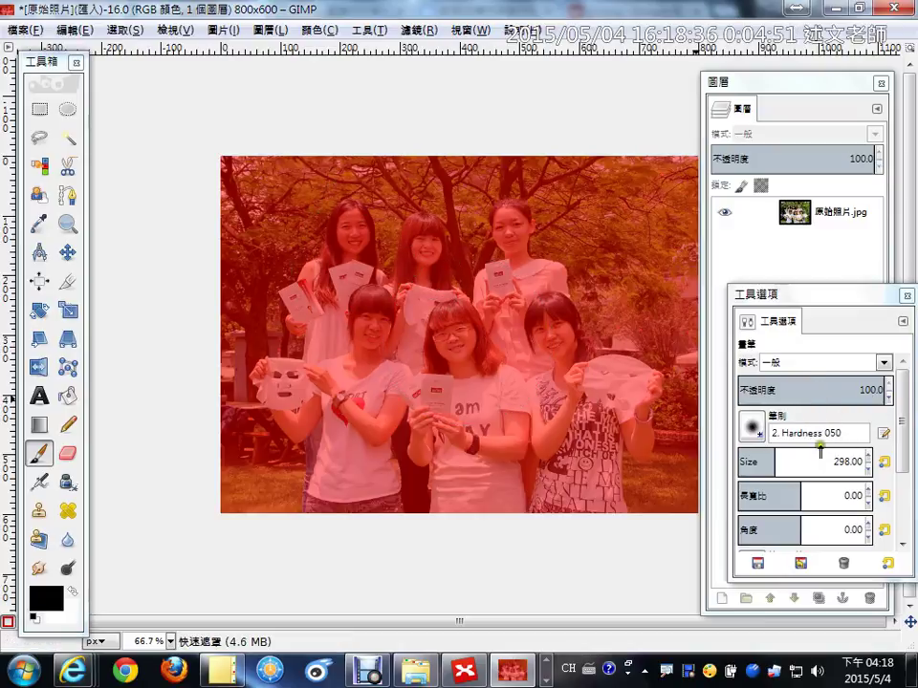
mouse_move(787, 463)
mouse_down()
mouse_move(732, 463)
mouse_move(743, 465)
mouse_up()
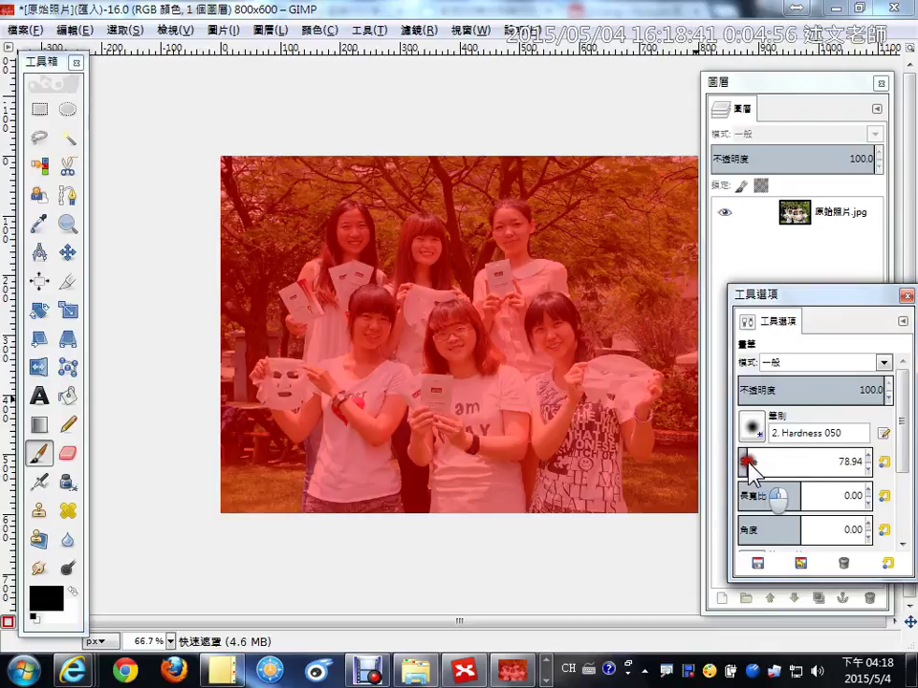
Undo the Quick Mask activation and redo it
click(74, 29)
click(107, 51)
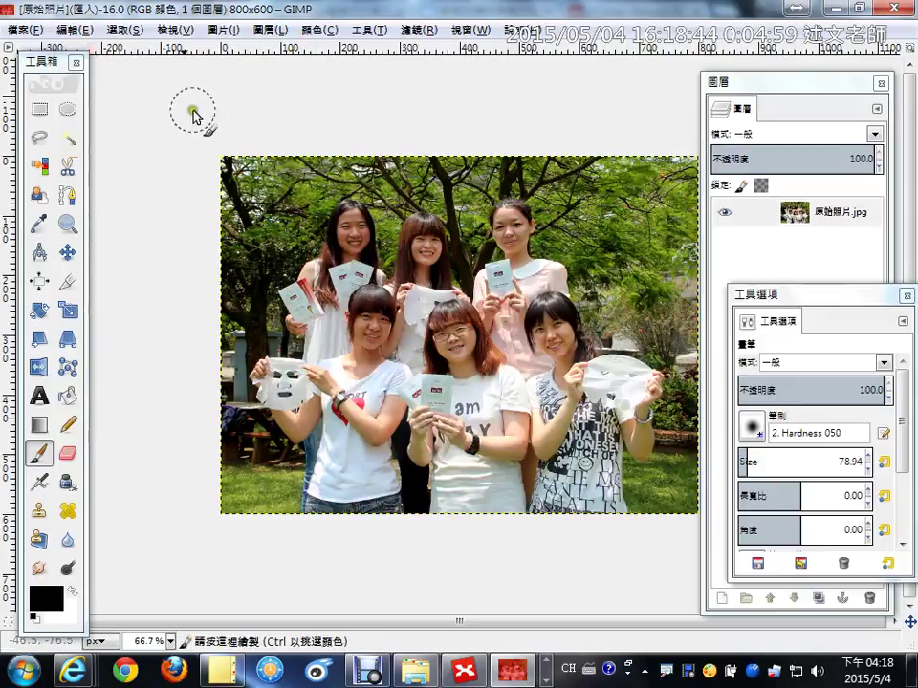
click(77, 29)
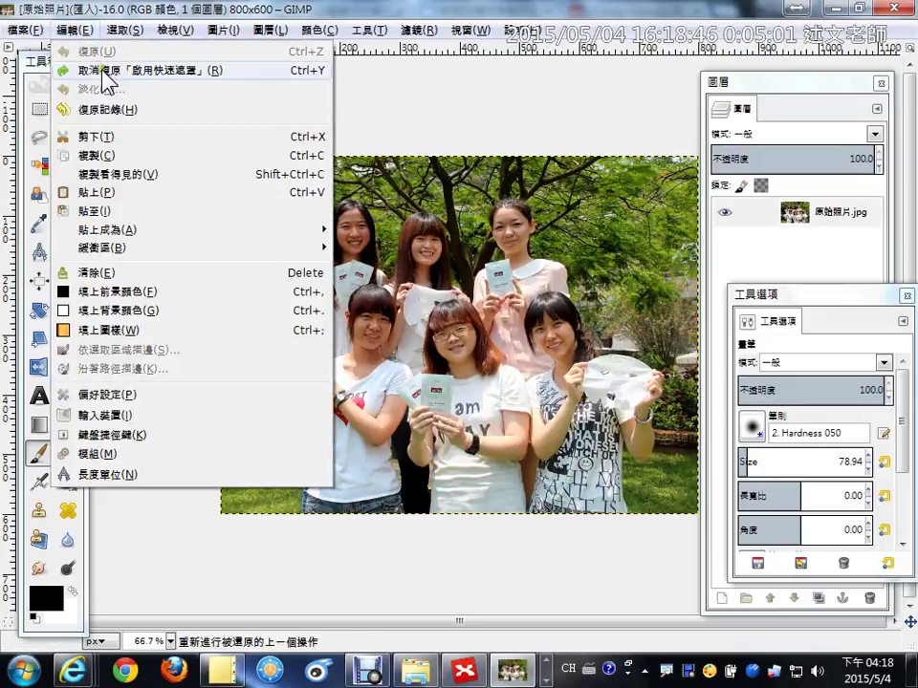
click(102, 71)
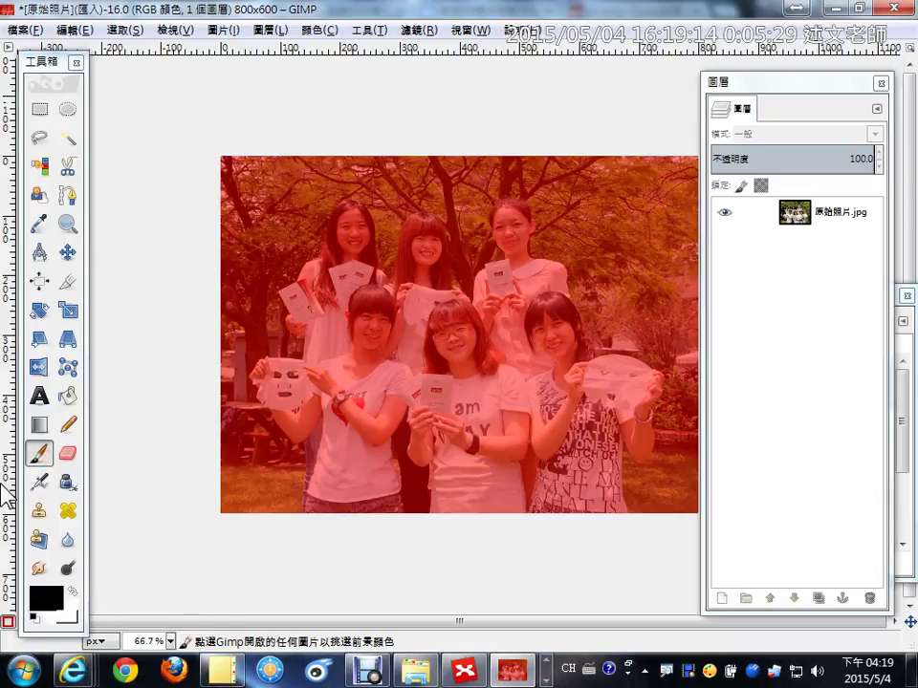
Swap the painting colour to white and paint away the Quick Mask over the background all around the six people
click(39, 453)
click(291, 155)
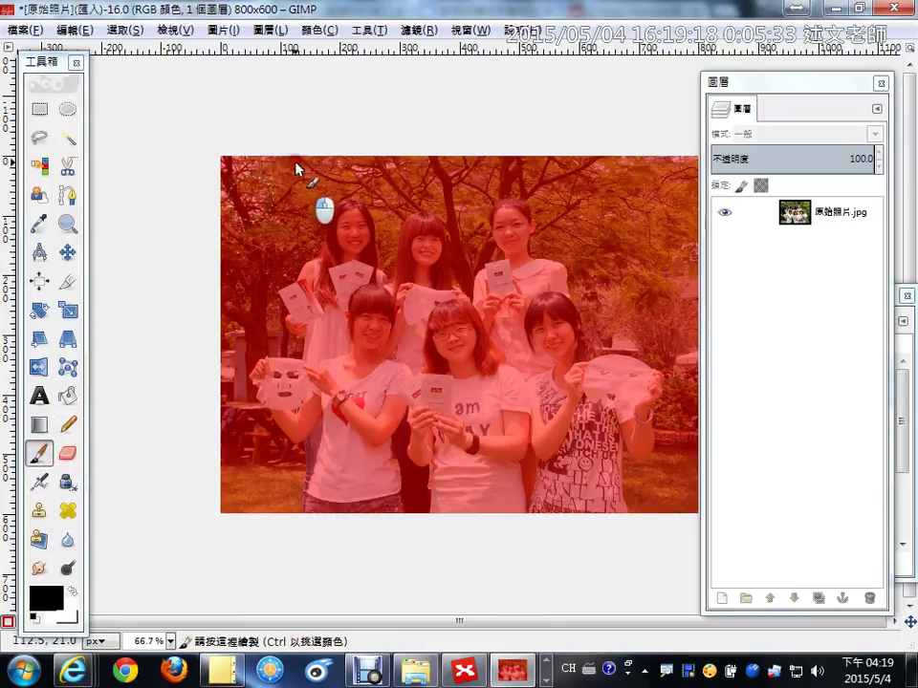
click(71, 592)
mouse_move(269, 150)
mouse_down()
mouse_move(289, 183)
mouse_move(275, 191)
mouse_move(309, 168)
mouse_move(302, 164)
mouse_move(306, 178)
mouse_move(256, 239)
mouse_move(302, 177)
mouse_move(347, 164)
mouse_move(522, 163)
mouse_move(680, 184)
mouse_move(687, 170)
mouse_move(625, 160)
mouse_move(667, 165)
mouse_move(669, 240)
mouse_move(683, 214)
mouse_move(681, 255)
mouse_move(675, 241)
mouse_move(648, 251)
mouse_move(623, 205)
mouse_move(653, 240)
mouse_move(683, 233)
mouse_move(700, 264)
mouse_move(714, 245)
mouse_move(698, 277)
mouse_move(660, 297)
mouse_move(633, 292)
mouse_move(571, 195)
mouse_move(532, 176)
mouse_move(477, 171)
mouse_move(546, 170)
mouse_move(588, 199)
mouse_move(599, 220)
mouse_move(569, 199)
mouse_move(568, 222)
mouse_move(568, 203)
mouse_move(532, 168)
mouse_move(295, 193)
mouse_move(224, 283)
mouse_move(232, 278)
mouse_move(241, 311)
mouse_move(251, 308)
mouse_move(258, 325)
mouse_move(221, 362)
mouse_move(224, 407)
mouse_move(244, 469)
mouse_move(254, 438)
mouse_move(283, 476)
mouse_move(238, 533)
mouse_move(279, 502)
mouse_up()
mouse_move(661, 517)
mouse_down()
mouse_move(660, 498)
mouse_move(678, 498)
mouse_move(692, 432)
mouse_move(684, 376)
mouse_move(671, 332)
mouse_move(642, 315)
mouse_move(647, 336)
mouse_move(669, 308)
mouse_move(597, 224)
mouse_move(660, 319)
mouse_move(703, 346)
mouse_move(702, 491)
mouse_move(692, 503)
mouse_up()
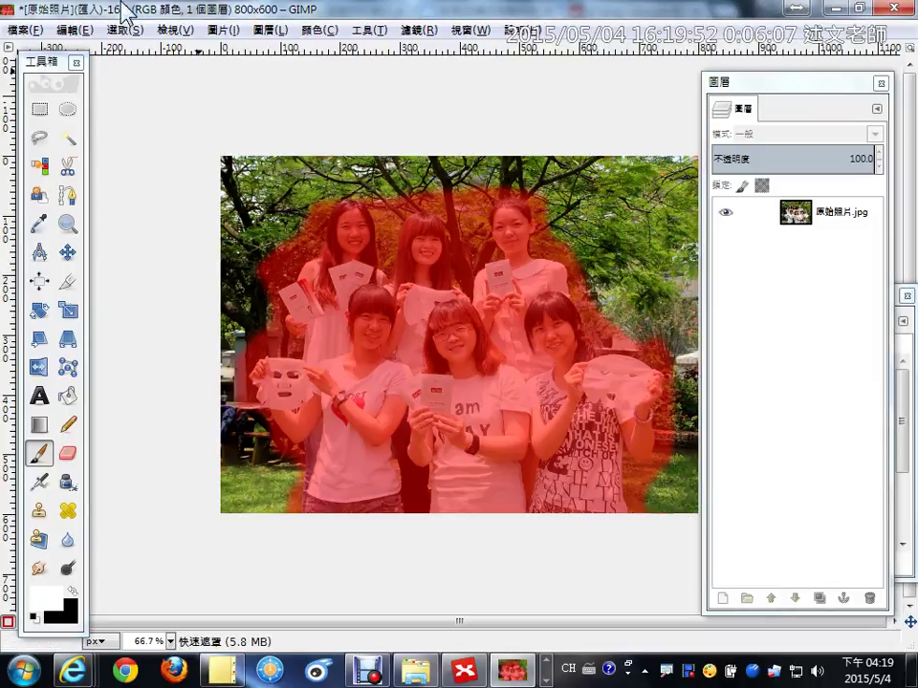
Turn off the Quick Mask and invert the selection so that it covers the group of people
click(124, 30)
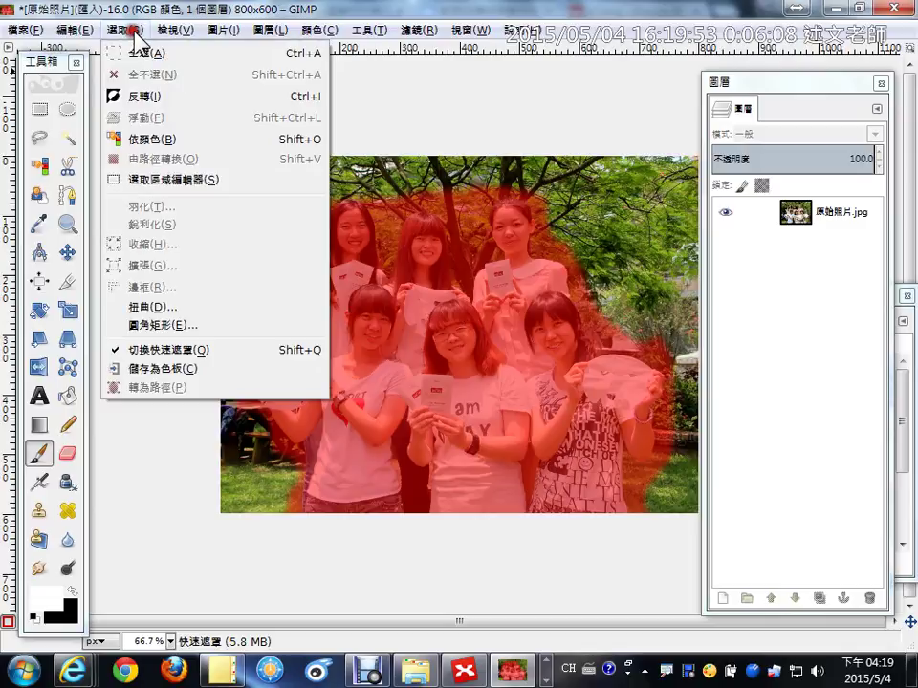
click(182, 351)
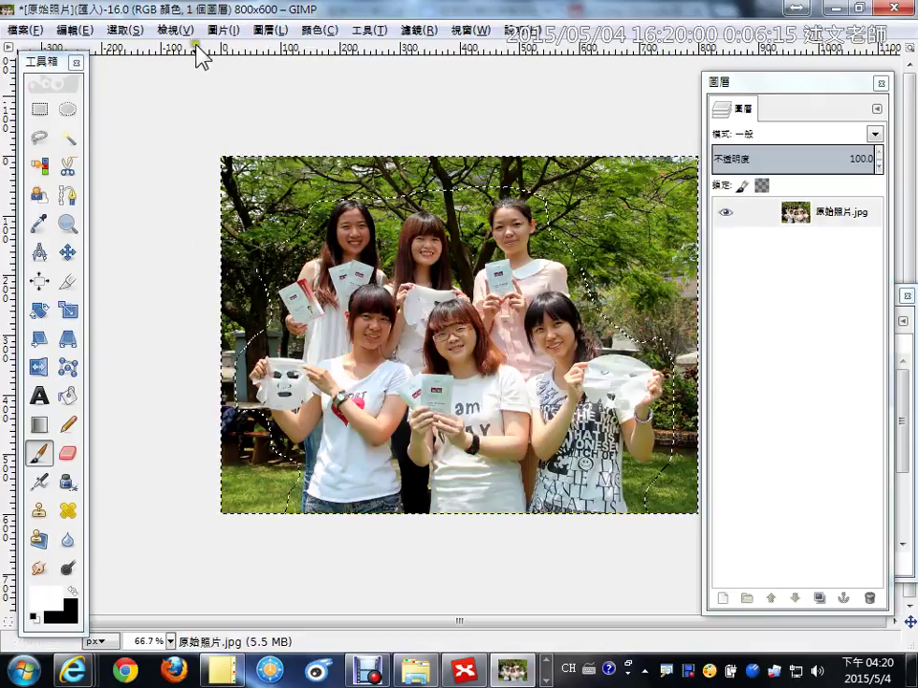
click(133, 32)
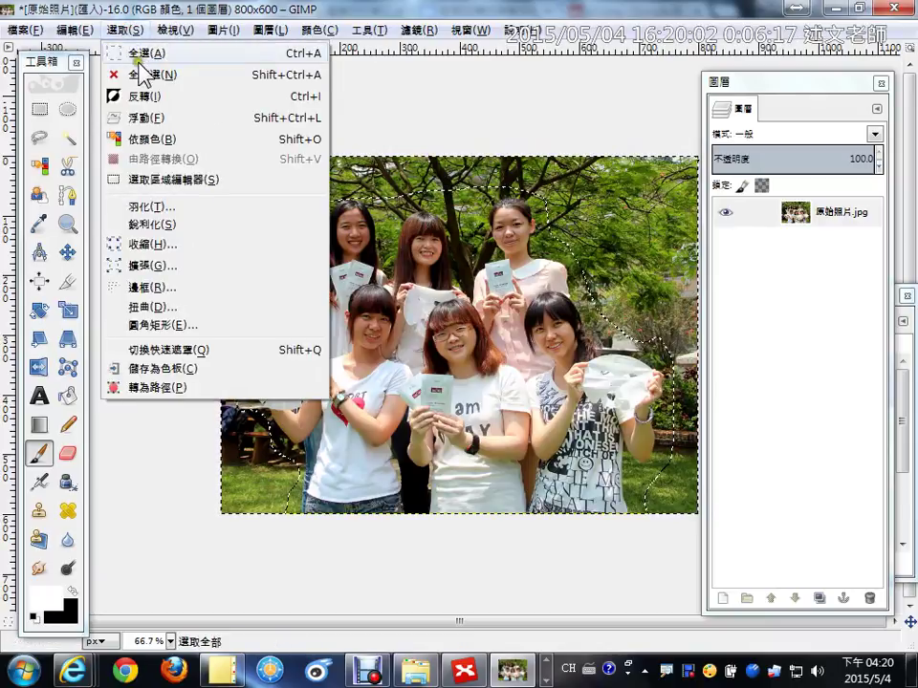
click(144, 95)
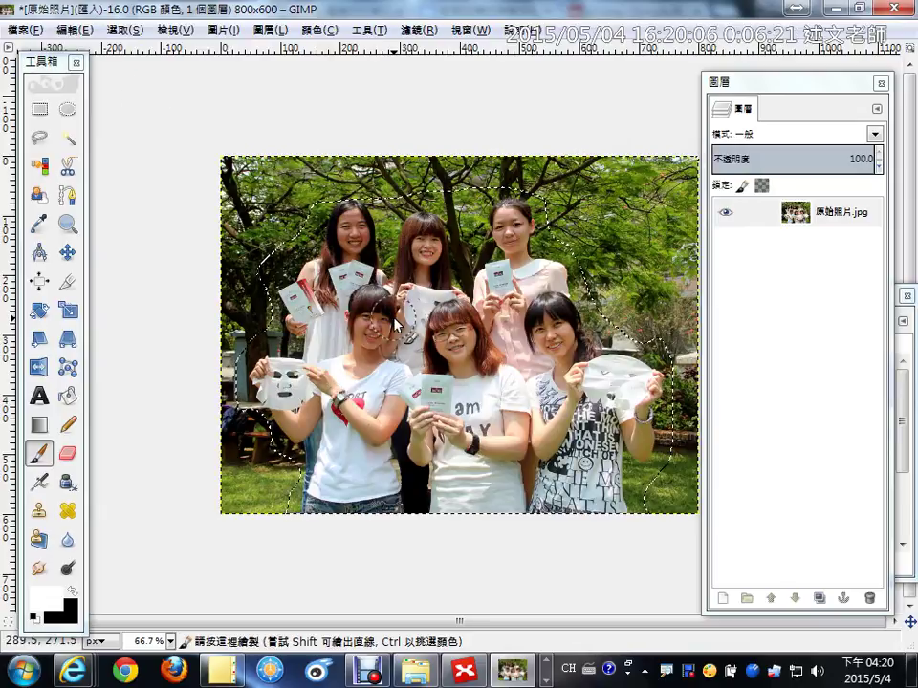
Add a layer mask to the 原始照片.jpg layer, initialised from the selection (選取區域), and bring up the Paintbrush tool options
right_click(810, 220)
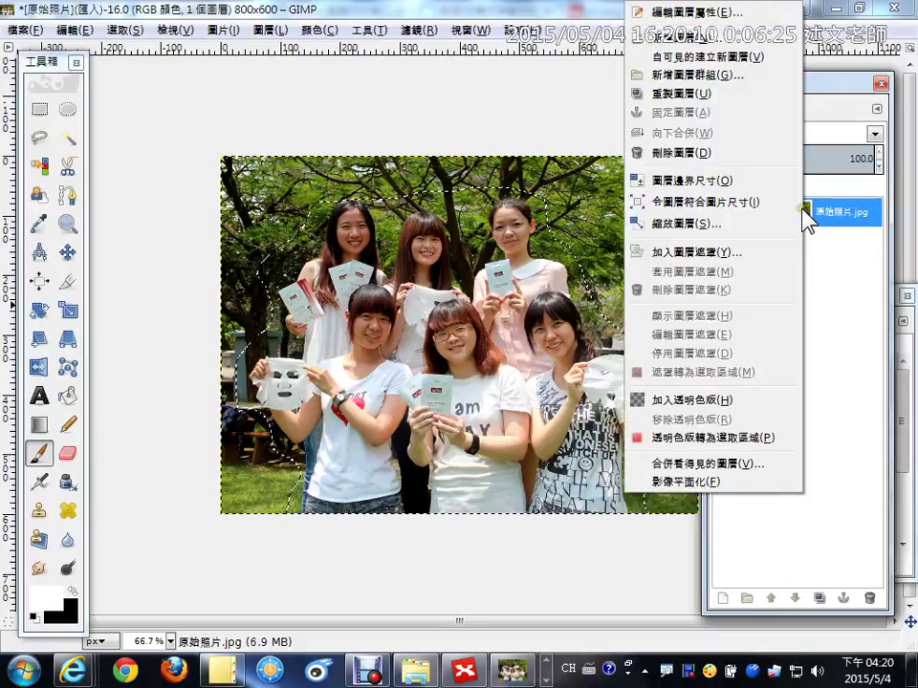
click(705, 252)
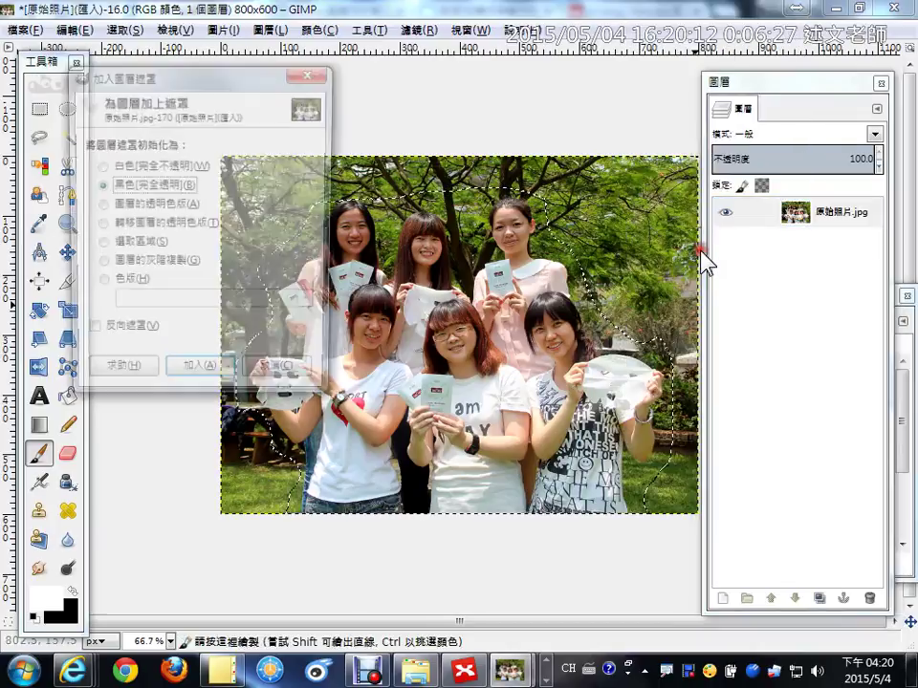
click(113, 244)
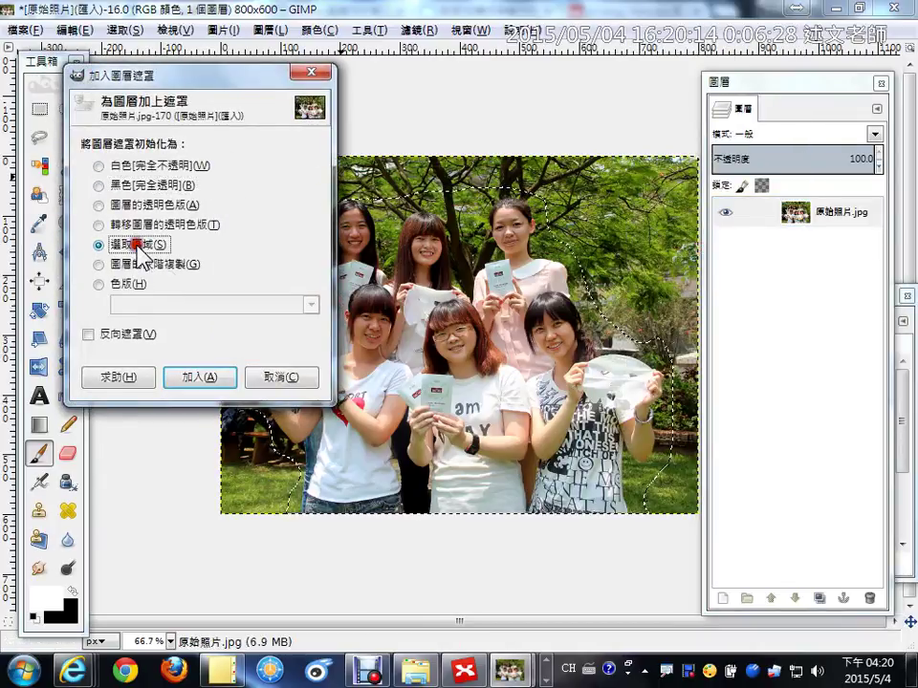
click(204, 379)
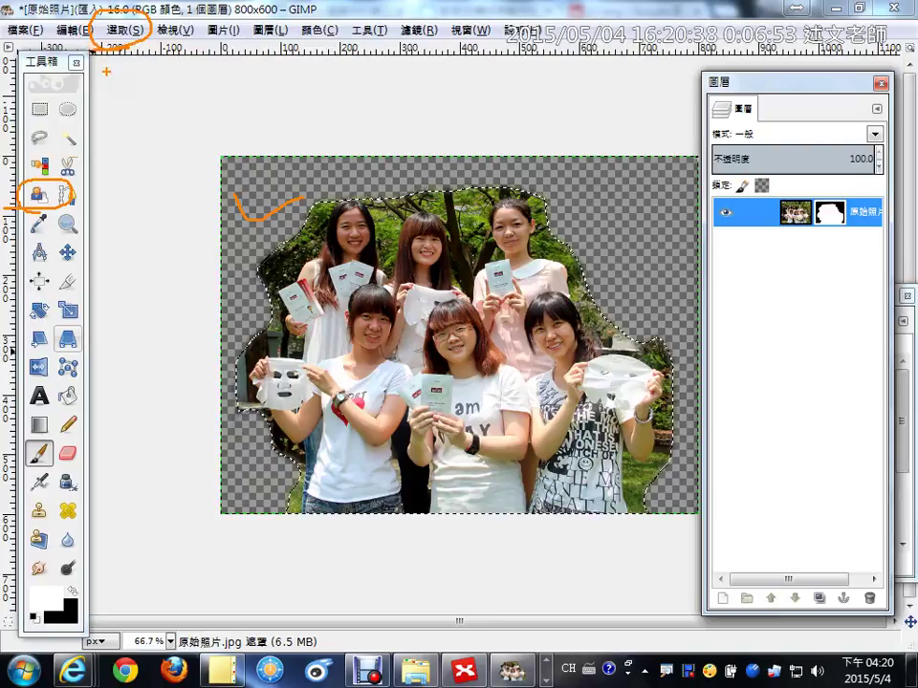
double_click(39, 453)
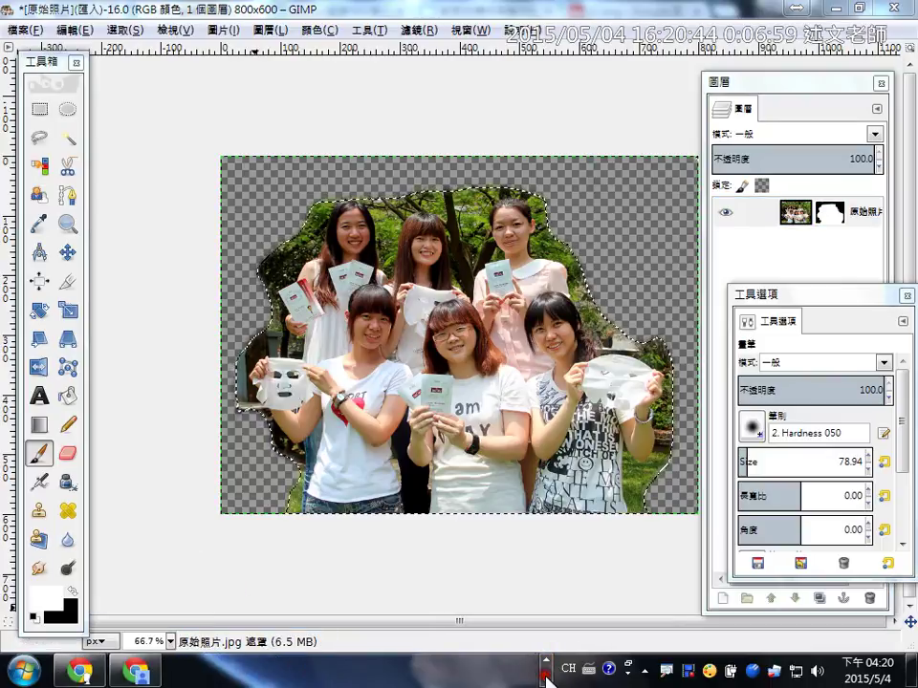
Switch to the 1Know group page in Chrome and open the task 免費線上服務哪裏有？ to look at its Background Burner entry
click(91, 675)
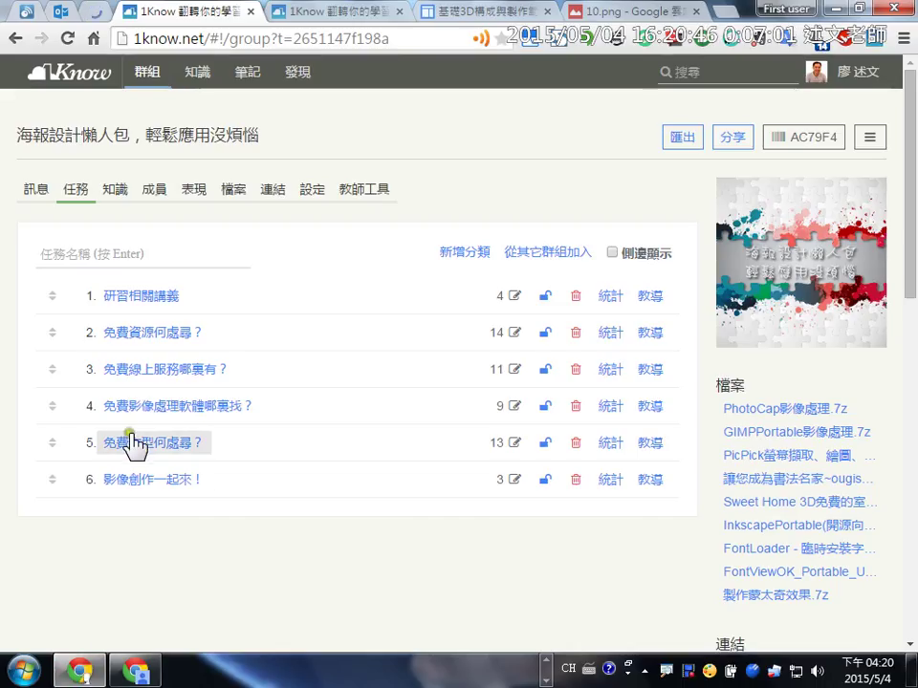
click(179, 371)
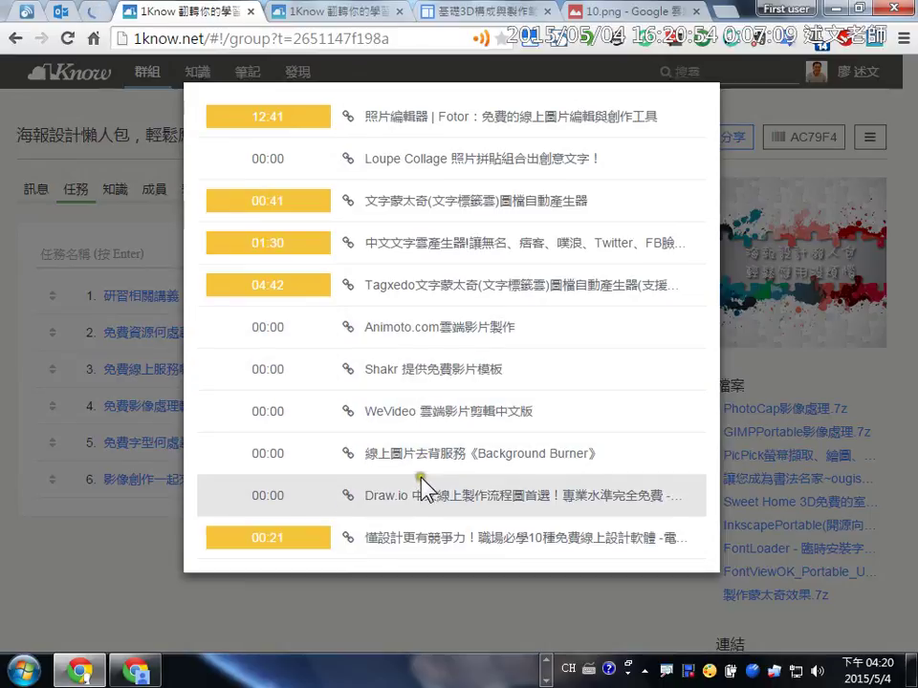
drag(349, 422, 629, 477)
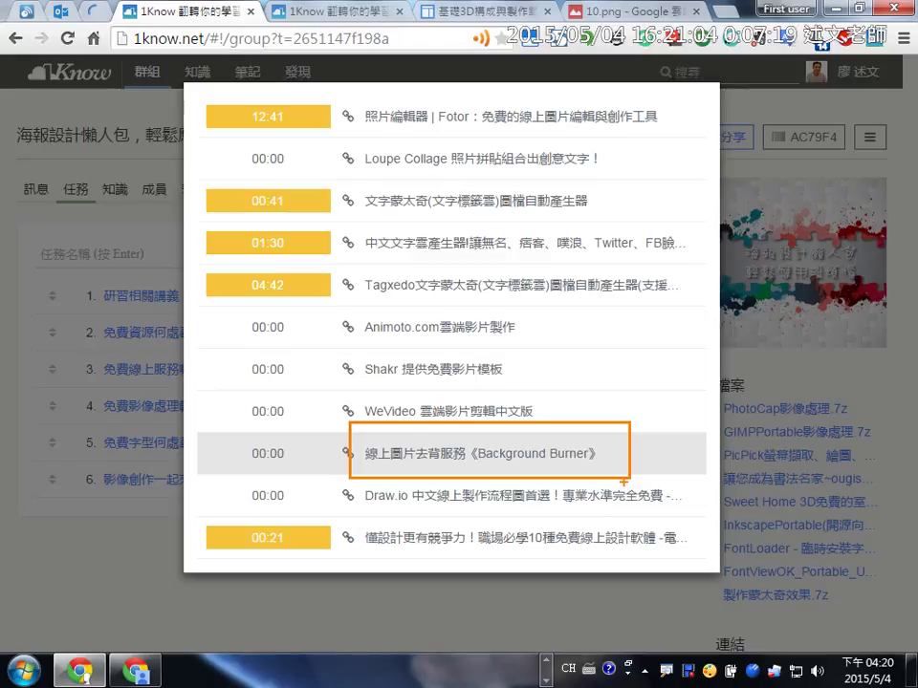
key(Escape)
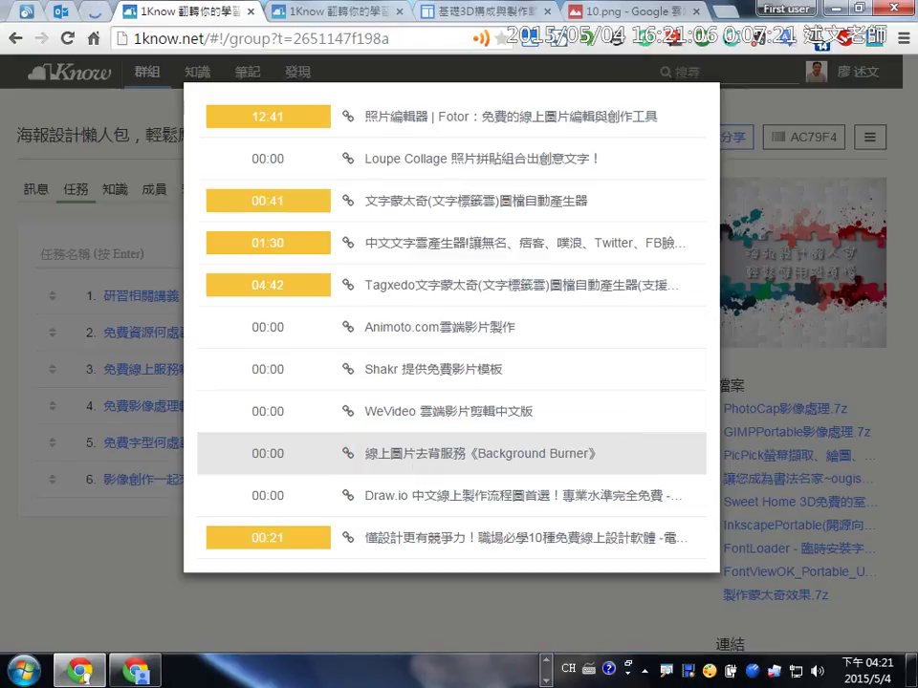